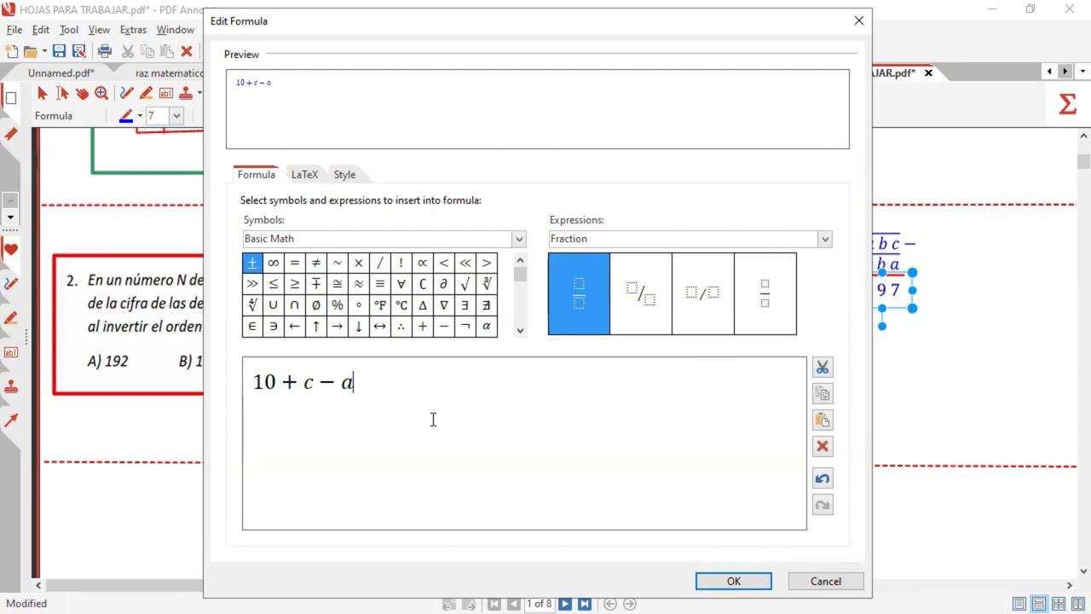
# Step: Complete the formula as 10 + c − a = 7 and repeat it on a second line without the 7
pyautogui.write('7')
pyautogui.moveTo(435, 375); pyautogui.dragTo(134, 378)
pyautogui.click(443, 385)
pyautogui.press('Return')
pyautogui.write('10 + c − a = 7')
pyautogui.press('BackSpace')
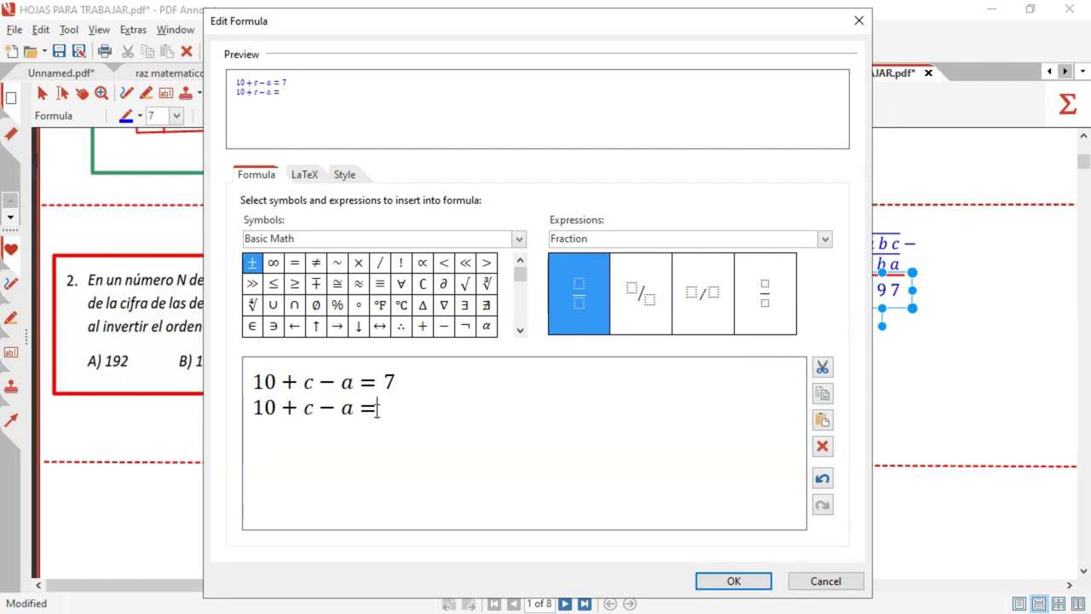
# Step: Rearrange the formula's second line to read 10 − 7 = a − c
pyautogui.click(297, 408)
pyautogui.press('BackSpace')
pyautogui.write('-7')
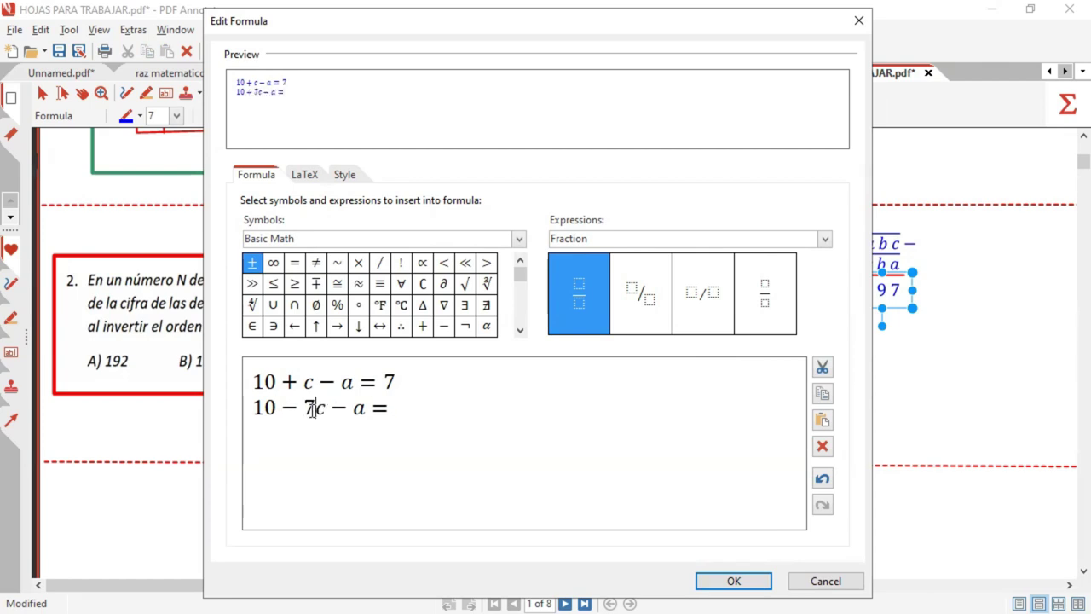
pyautogui.moveTo(311, 409)
pyautogui.mouseDown()
pyautogui.moveTo(356, 411)
pyautogui.moveTo(329, 411)
pyautogui.mouseUp()
pyautogui.click(362, 411)
pyautogui.press('BackSpace')
pyautogui.click(386, 412)
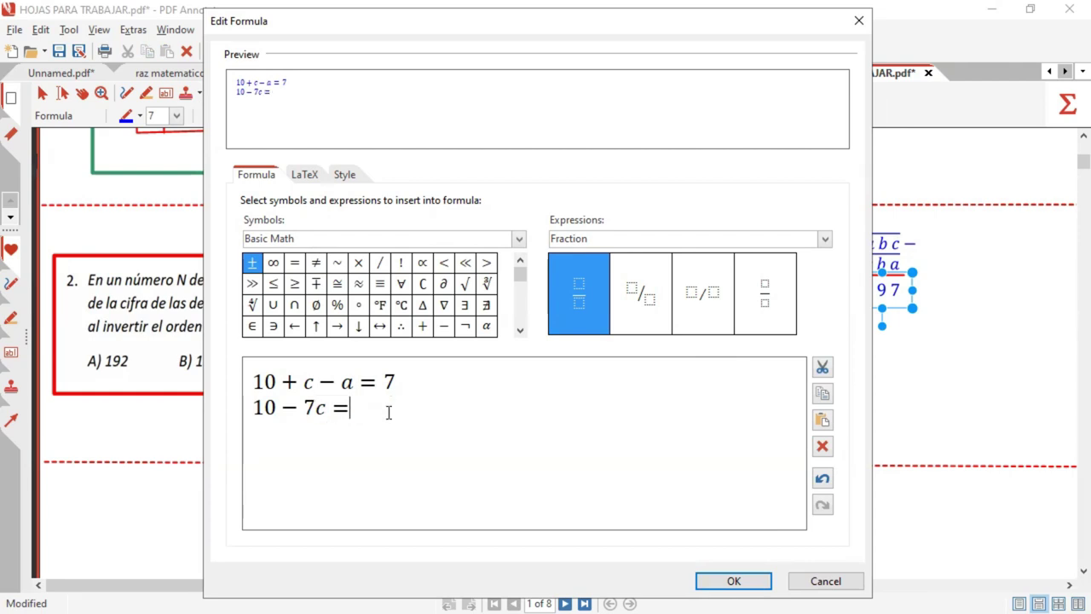
pyautogui.write('a')
pyautogui.doubleClick(320, 409)
pyautogui.press('BackSpace')
pyautogui.click(373, 409)
pyautogui.write('-c')
# Step: Indent the line 10 − 7 = a − c to align its equals sign with the first line and duplicate it as a third line
pyautogui.click(257, 409)
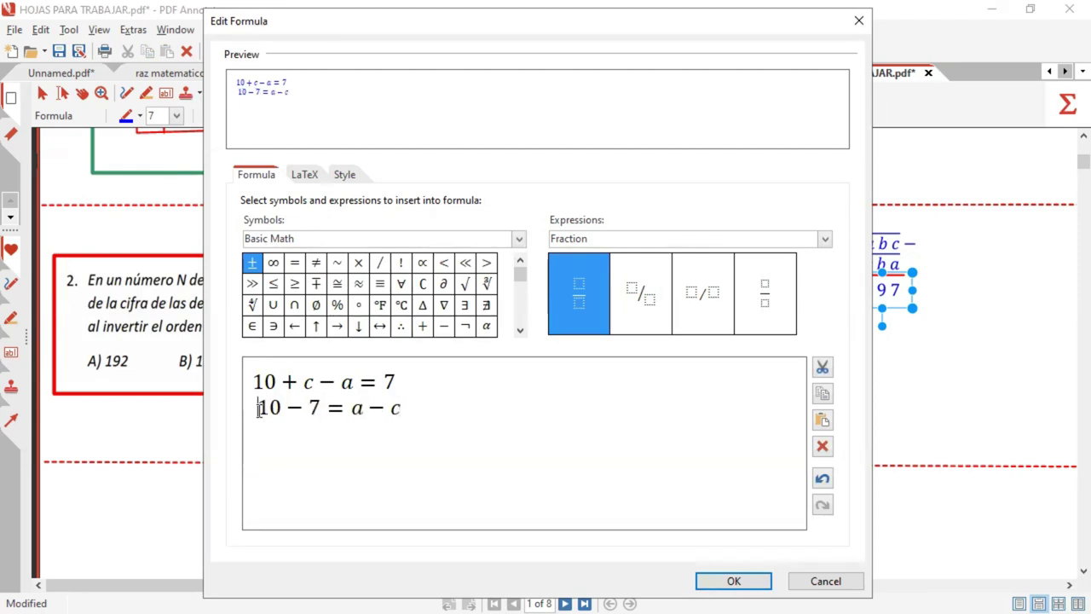
pyautogui.tripleClick(515, 417)
pyautogui.hotkey('ctrl', 'c')
pyautogui.click(481, 410)
pyautogui.press('Return')
pyautogui.hotkey('ctrl', 'v')
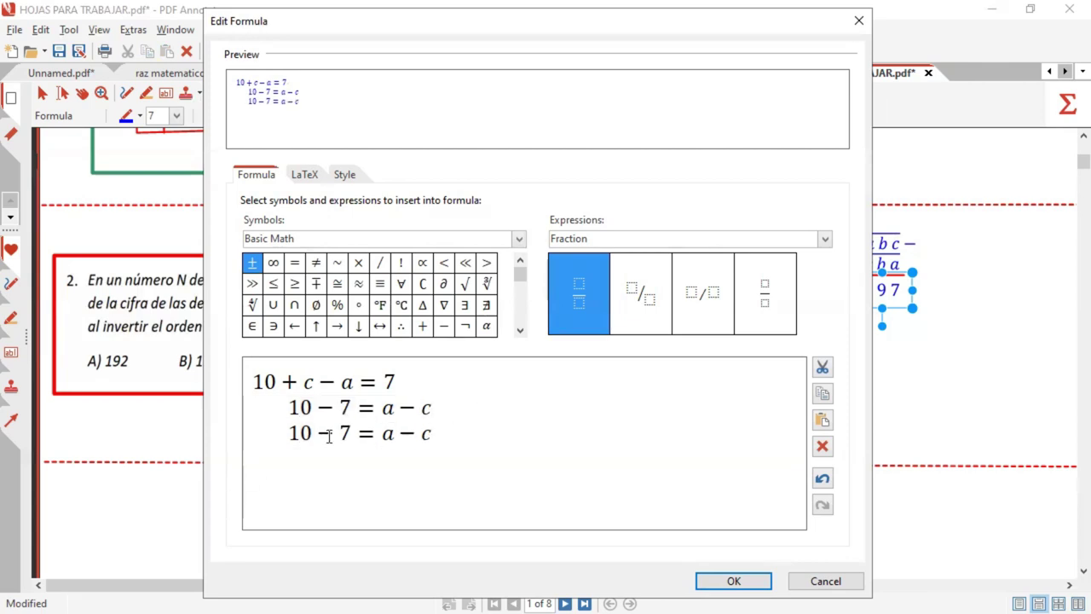
# Step: Change the third line to an aligned 3 = a − c and place the finished formula on the page below c = 2b
pyautogui.moveTo(349, 432); pyautogui.dragTo(292, 432)
pyautogui.write('3')
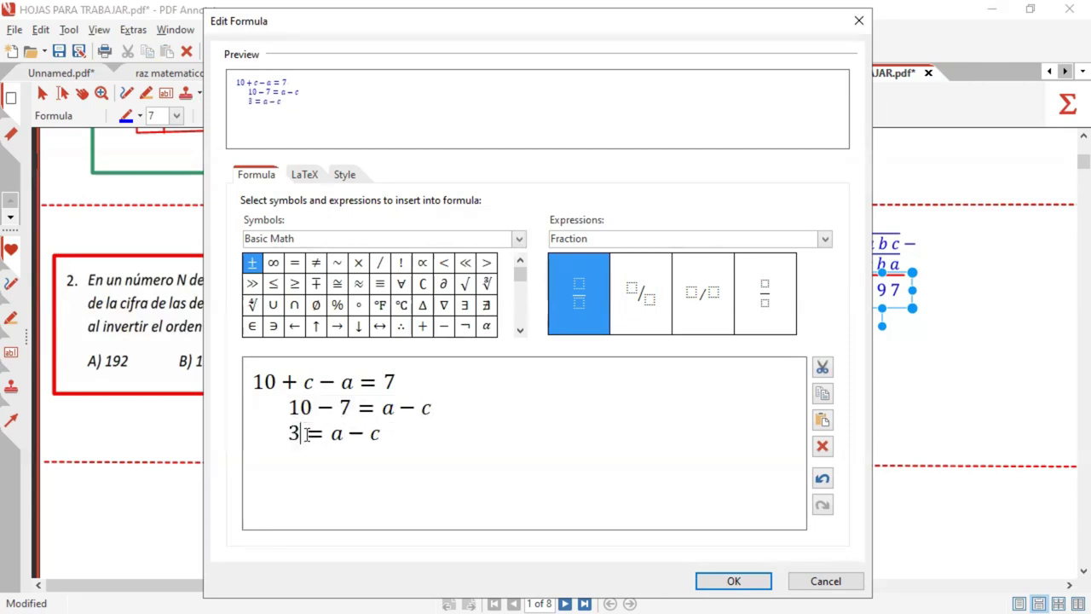
pyautogui.click(275, 435)
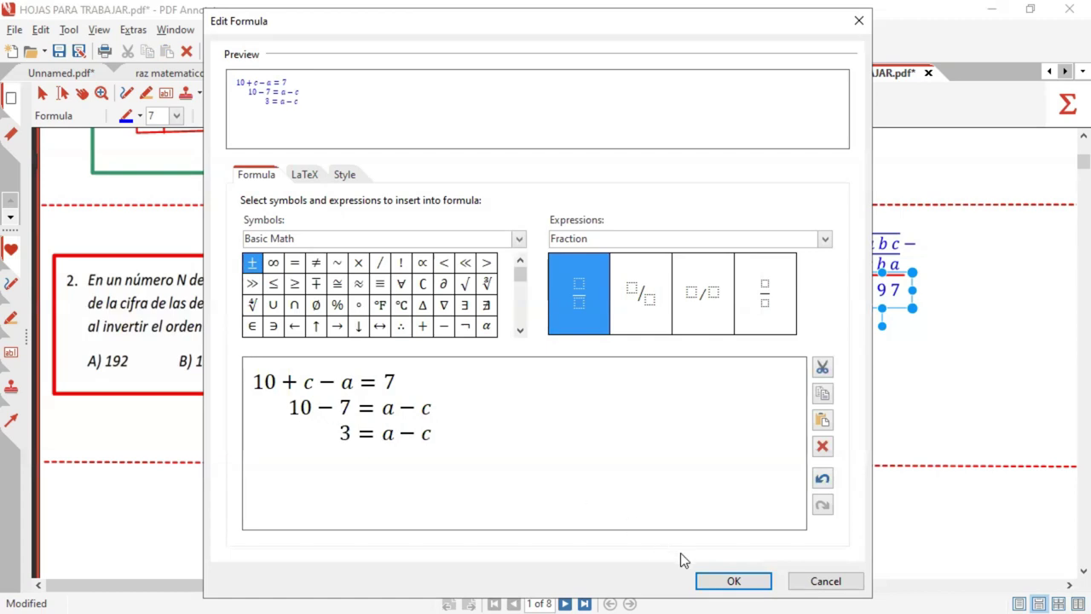
pyautogui.hotkey('ctrl', 'Return')
pyautogui.moveTo(891, 400); pyautogui.dragTo(748, 373)
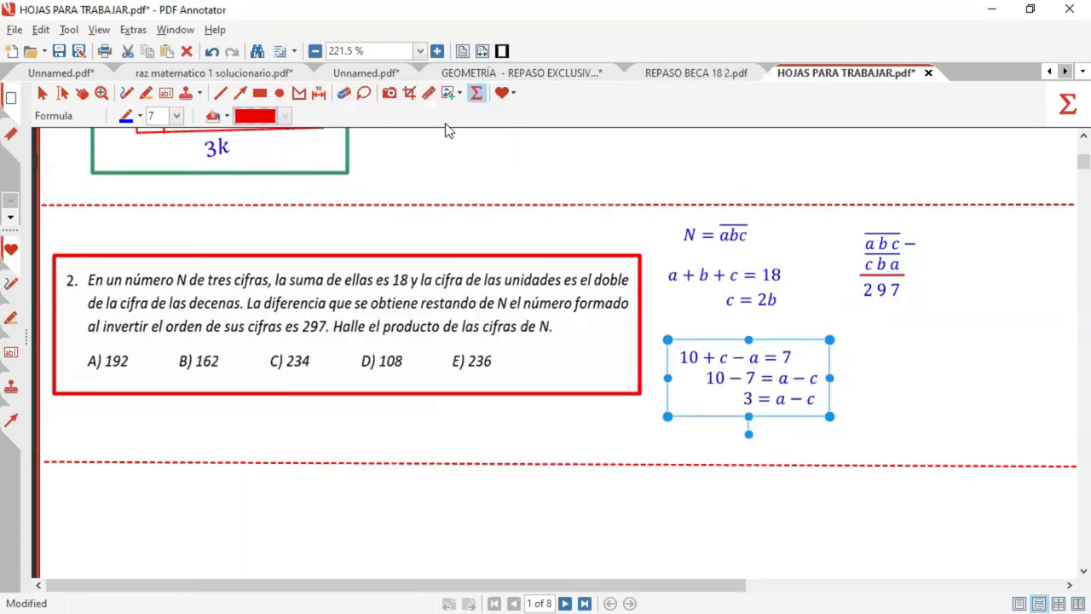
# Step: Frame the result 3 = a − c with a green, medium-width rectangle
pyautogui.click(259, 92)
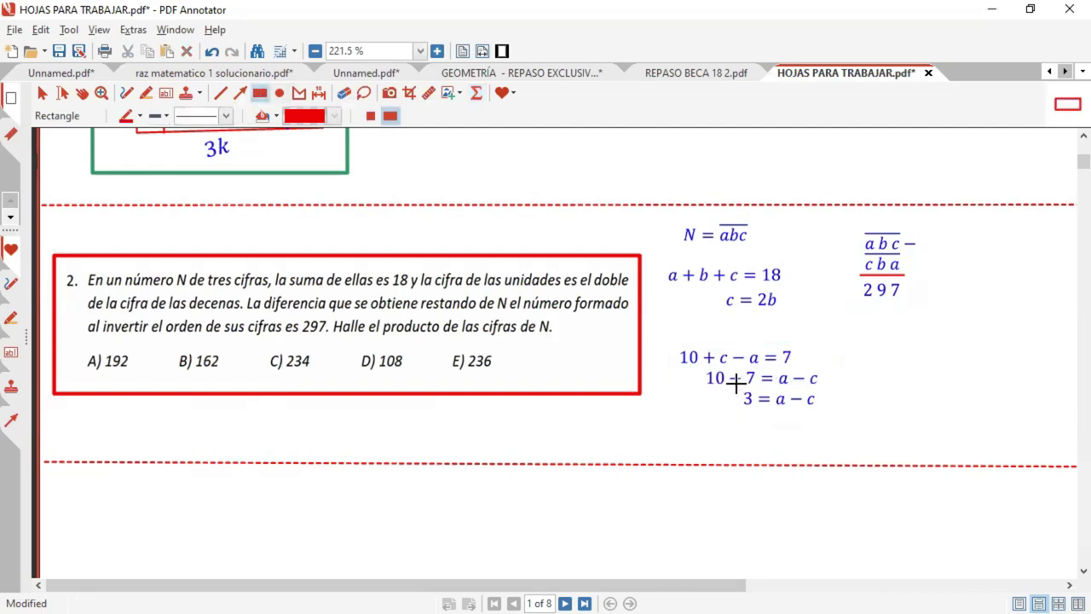
pyautogui.moveTo(735, 383); pyautogui.dragTo(823, 415)
pyautogui.hotkey('ctrl', 'z')
pyautogui.click(160, 115)
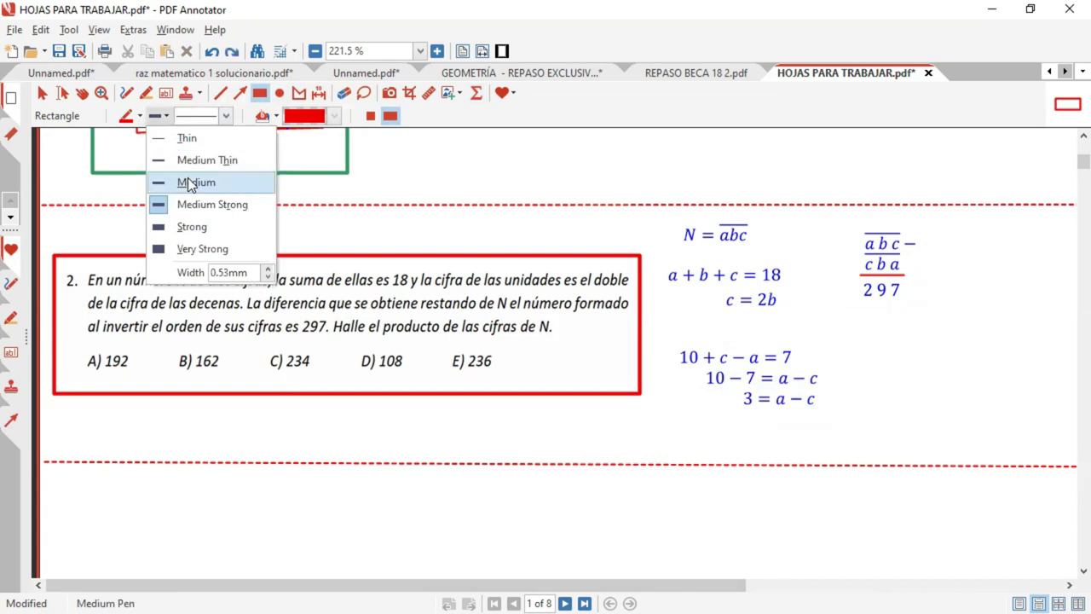
pyautogui.click(189, 184)
pyautogui.click(169, 116)
pyautogui.click(169, 116)
pyautogui.click(138, 117)
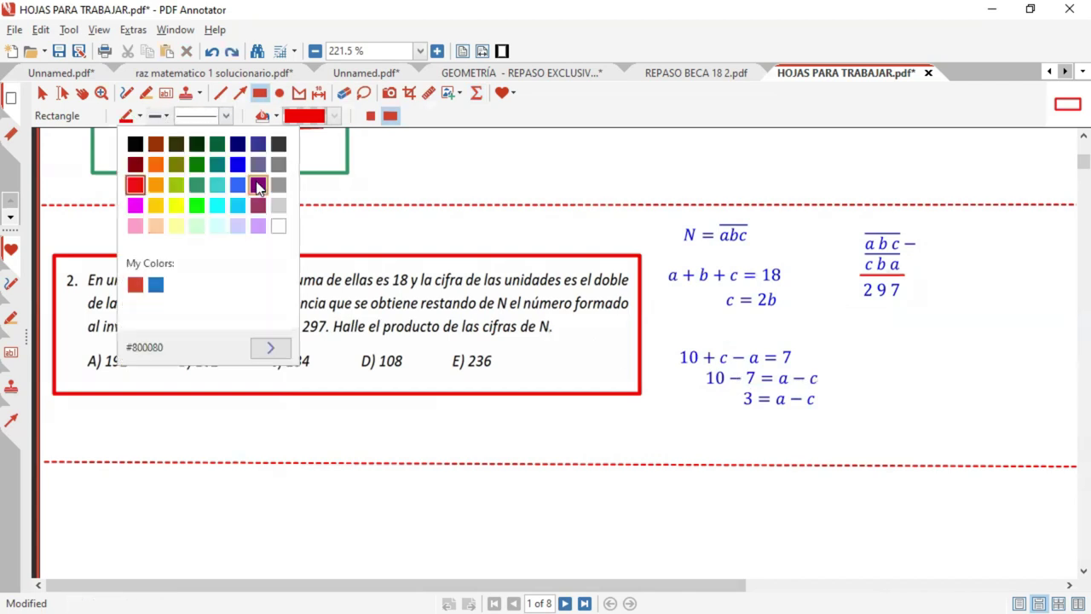
pyautogui.click(197, 186)
pyautogui.moveTo(735, 386); pyautogui.dragTo(821, 411)
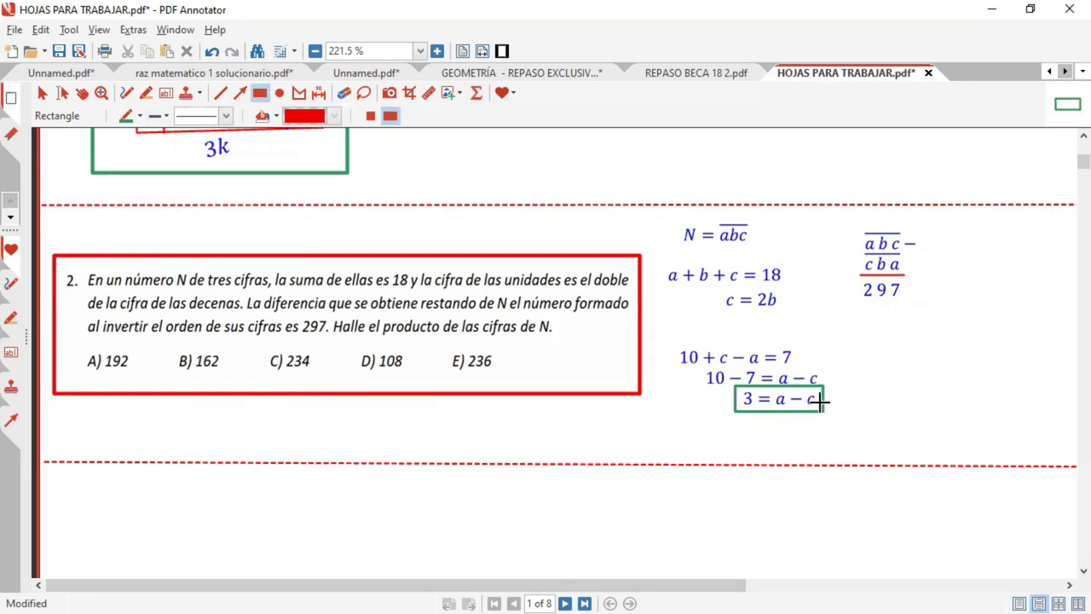
# Step: Place a copy of the three-line formula in the empty space below the 297 subtraction
pyautogui.press('Escape')
pyautogui.click(788, 396)
pyautogui.moveTo(788, 396); pyautogui.dragTo(940, 366)
# Step: Reduce the copied formula to the single line a − c = 3
pyautogui.doubleClick(940, 367)
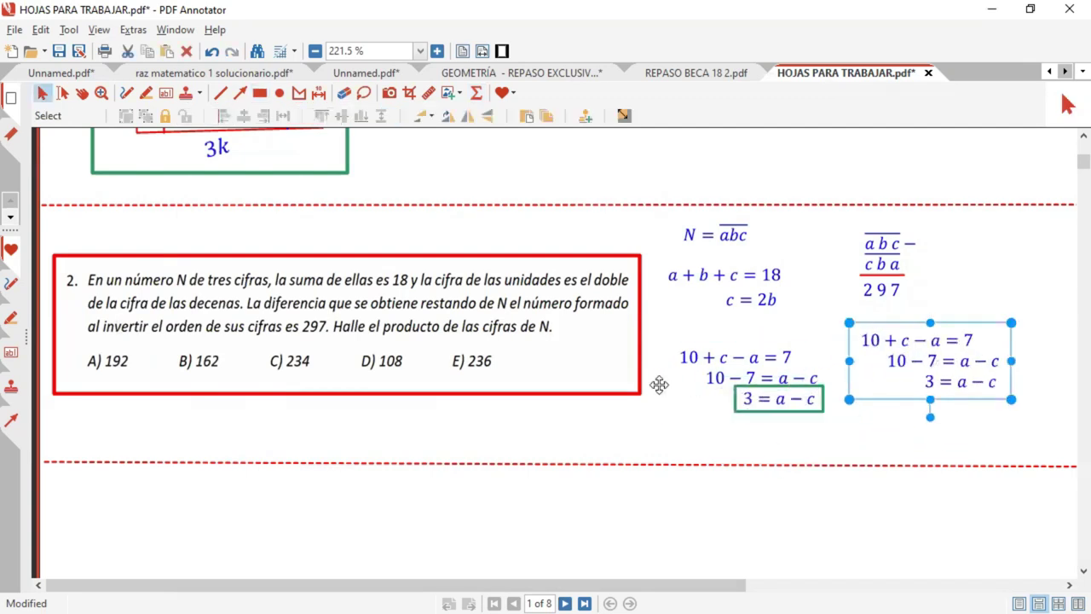
pyautogui.moveTo(431, 409); pyautogui.dragTo(259, 375)
pyautogui.press('Delete')
pyautogui.moveTo(380, 377); pyautogui.dragTo(259, 377)
pyautogui.press('Delete')
pyautogui.write('=3')
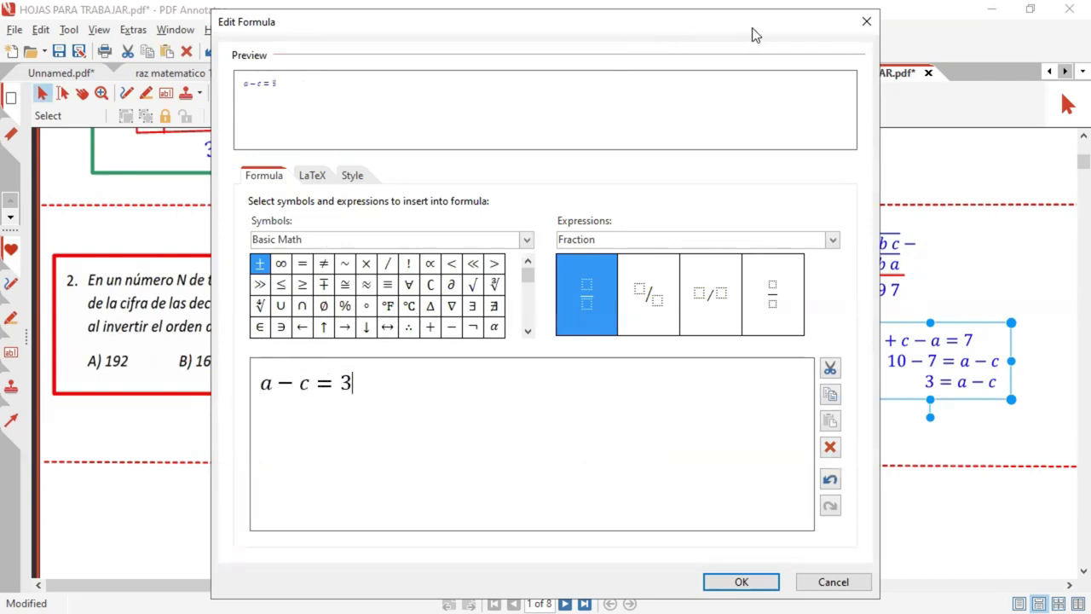
# Step: Substitute 2b for c in the copied formula so it reads a − 2b = 3
pyautogui.moveTo(751, 28); pyautogui.dragTo(731, 305)
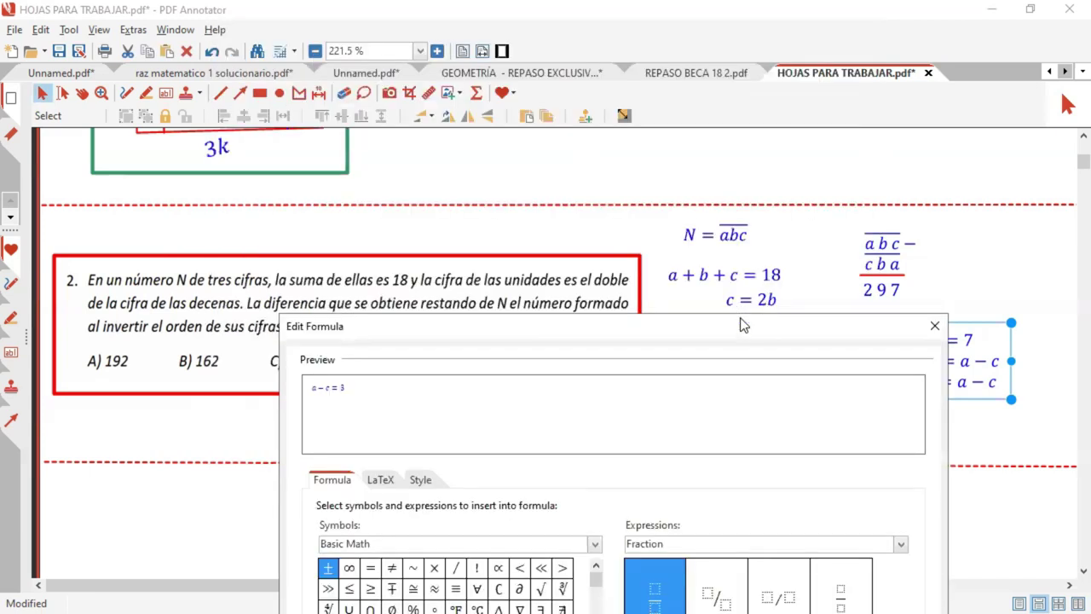
pyautogui.moveTo(740, 325); pyautogui.dragTo(819, 69)
pyautogui.click(450, 431)
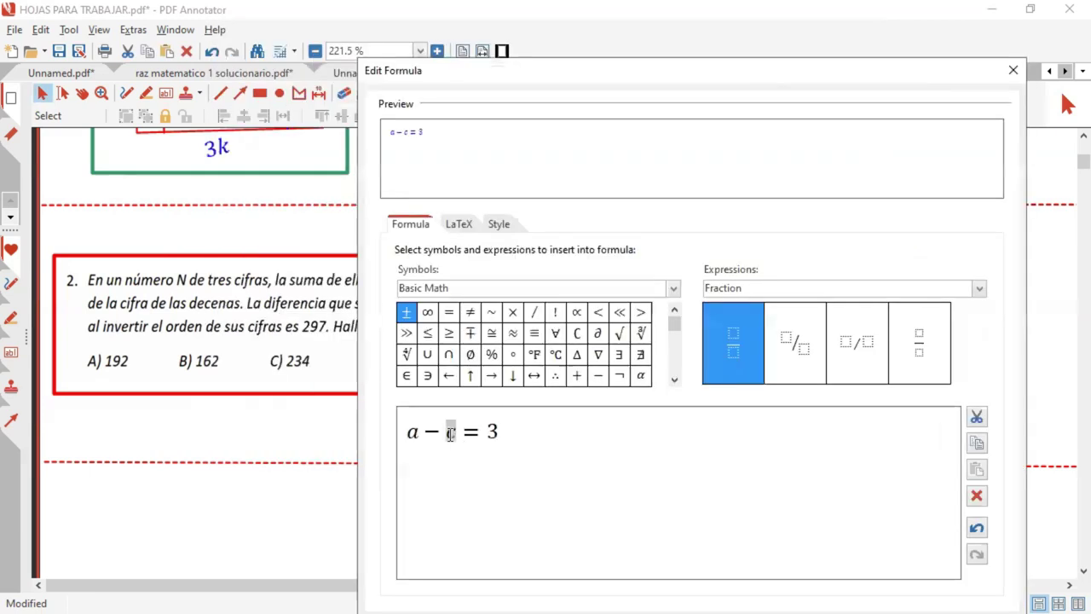
pyautogui.write('2b')
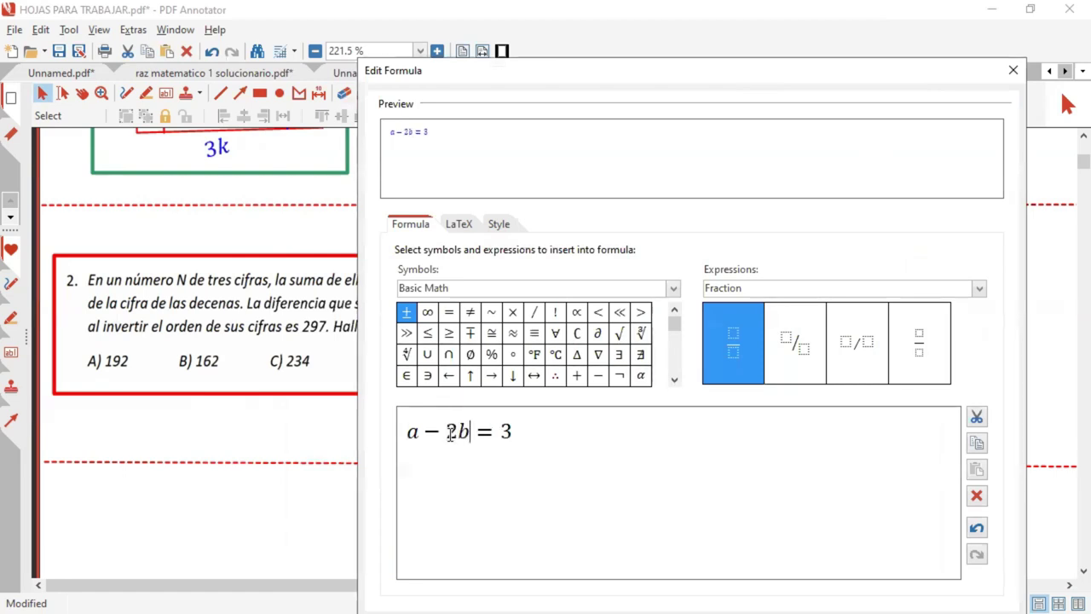
pyautogui.moveTo(444, 432); pyautogui.dragTo(474, 433)
# Step: Add a second line reading b = 1 below a − 2b = 3
pyautogui.click(529, 433)
pyautogui.press('Return')
pyautogui.write('a = 1')
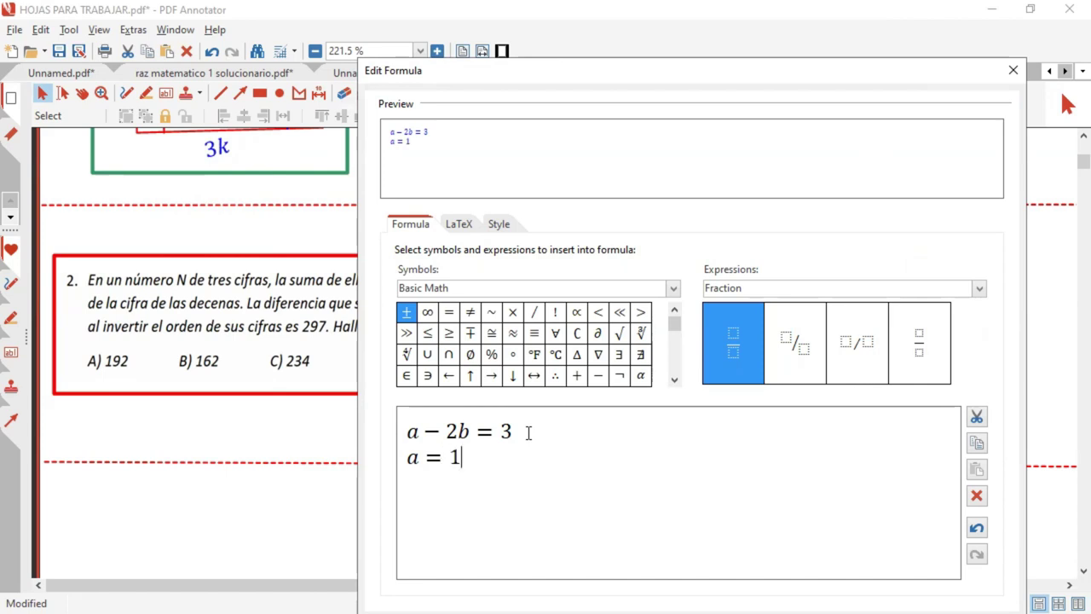
pyautogui.press('Left')
pyautogui.press('Left')
pyautogui.press('Left')
pyautogui.press('Right')
pyautogui.press('BackSpace')
pyautogui.write('b')
pyautogui.press('Right')
pyautogui.press('Right')
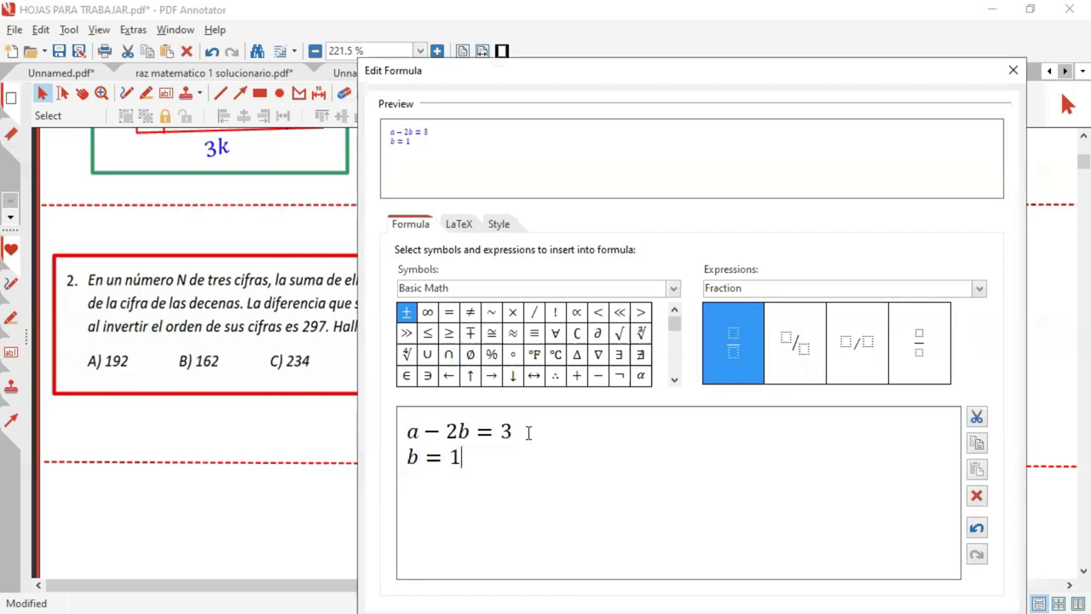
# Step: Extend the b = 1 line with the values a = 5 and c = 2, separated by semicolons
pyautogui.write('; a ')
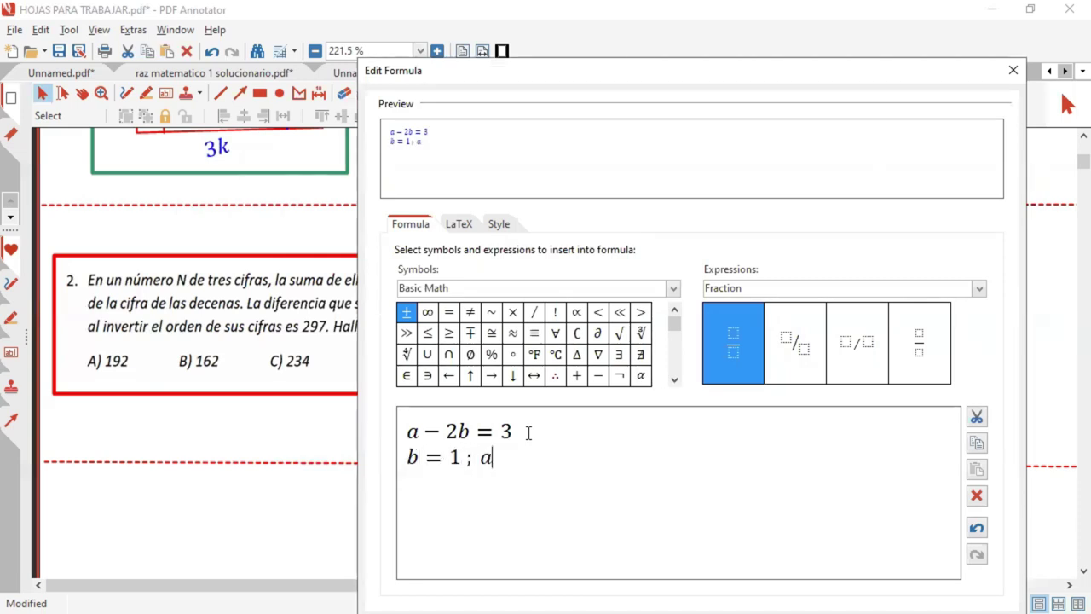
pyautogui.write('=')
pyautogui.click(467, 430)
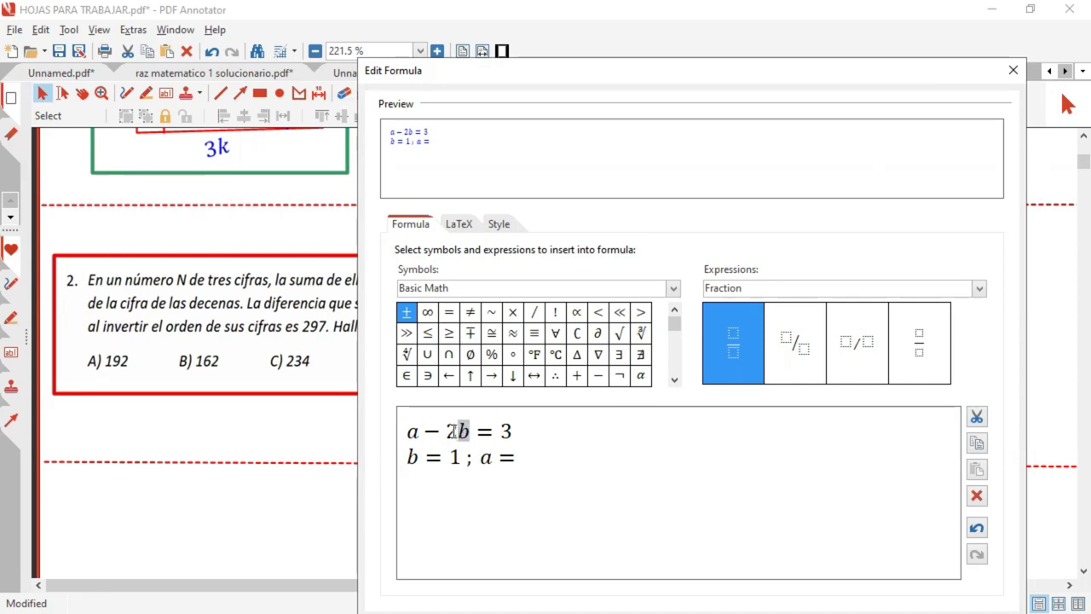
pyautogui.click(531, 449)
pyautogui.write('5 = c = ')
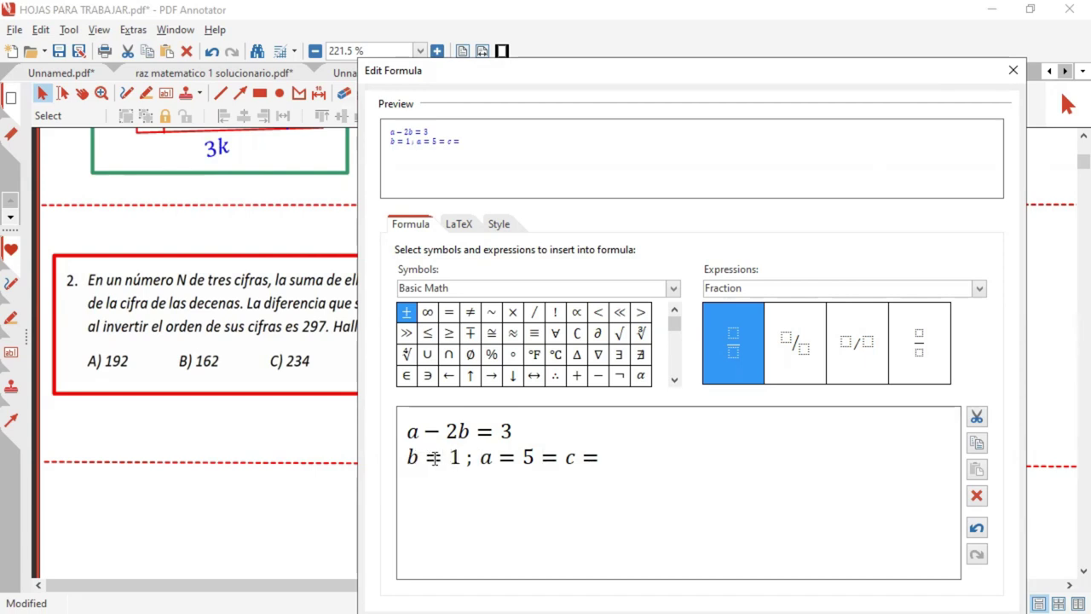
pyautogui.write('2')
pyautogui.click(566, 458)
pyautogui.write(';')
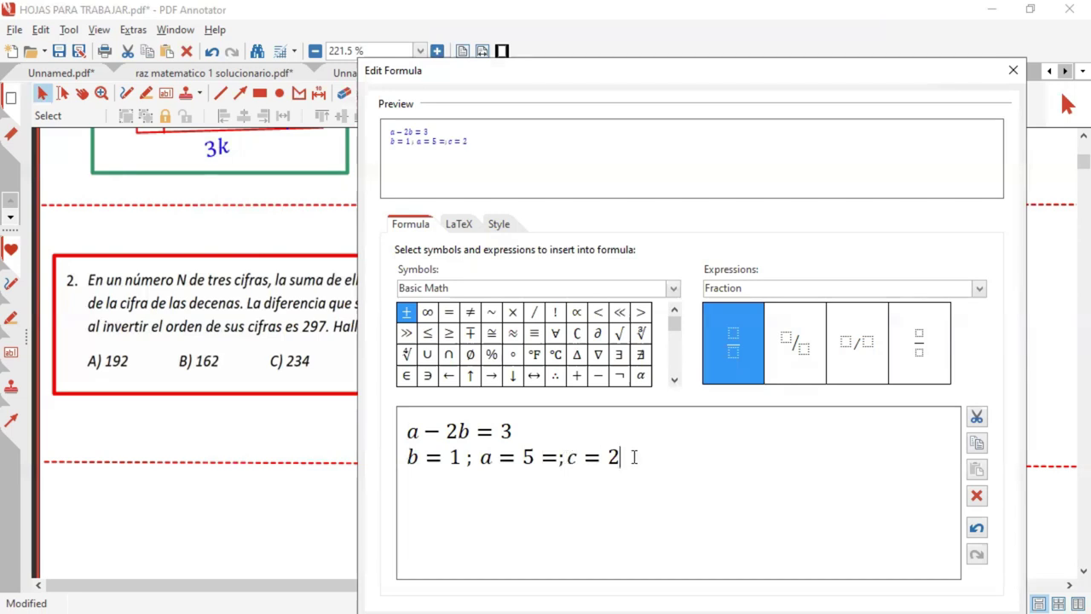
# Step: Try a third line of trial values reading b = 0; a = 3; in the formula
pyautogui.click(634, 456)
pyautogui.press('Return')
pyautogui.write('b =')
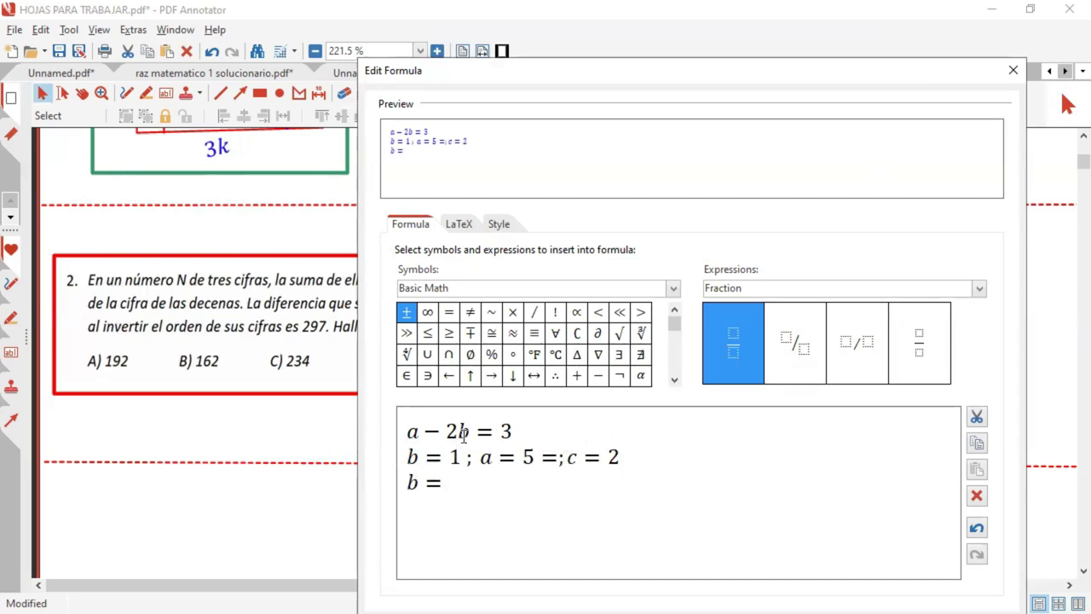
pyautogui.moveTo(463, 431); pyautogui.dragTo(453, 430)
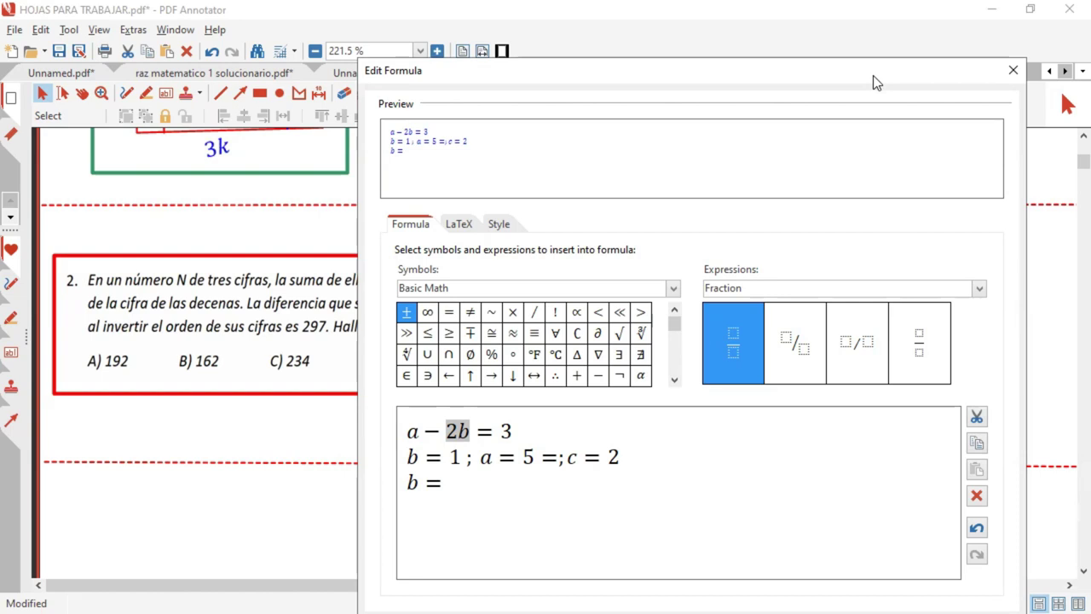
pyautogui.moveTo(872, 75); pyautogui.dragTo(898, 51)
pyautogui.click(477, 458)
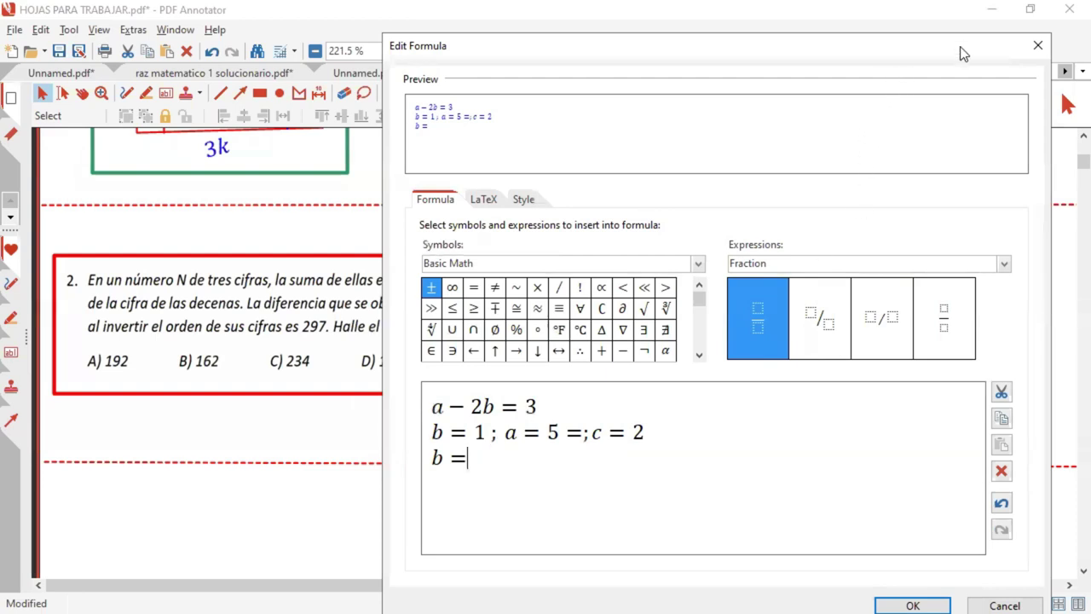
pyautogui.moveTo(960, 54); pyautogui.dragTo(971, 42)
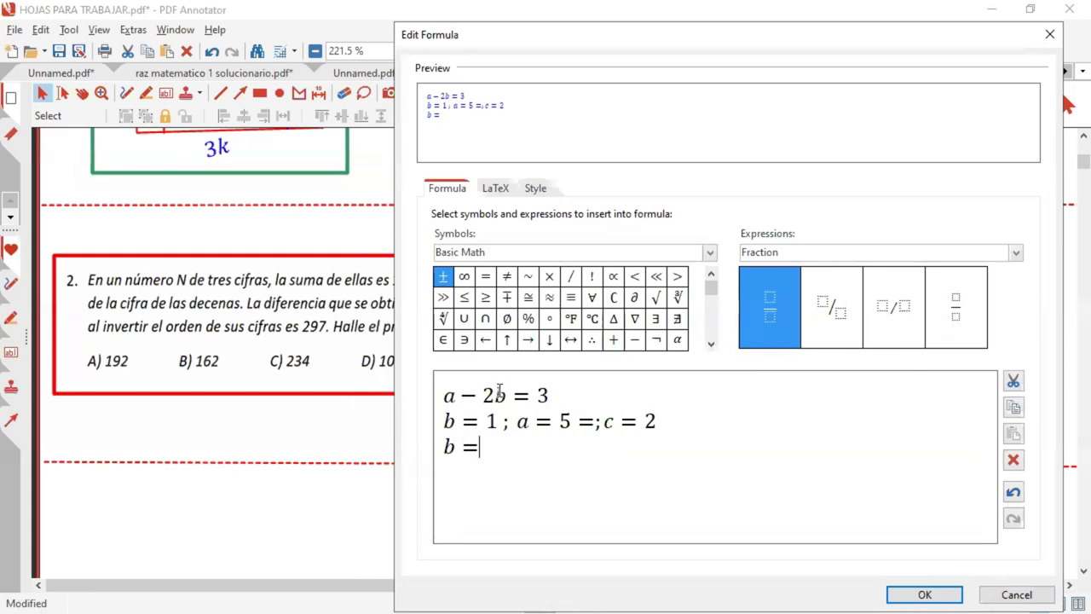
pyautogui.write('0;')
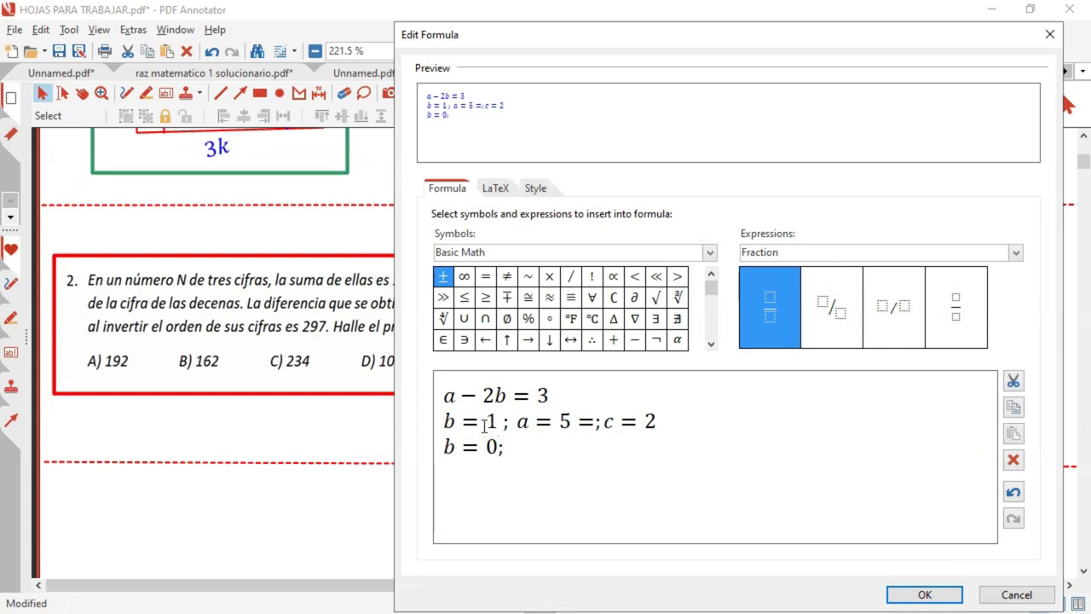
pyautogui.moveTo(507, 394); pyautogui.dragTo(460, 393)
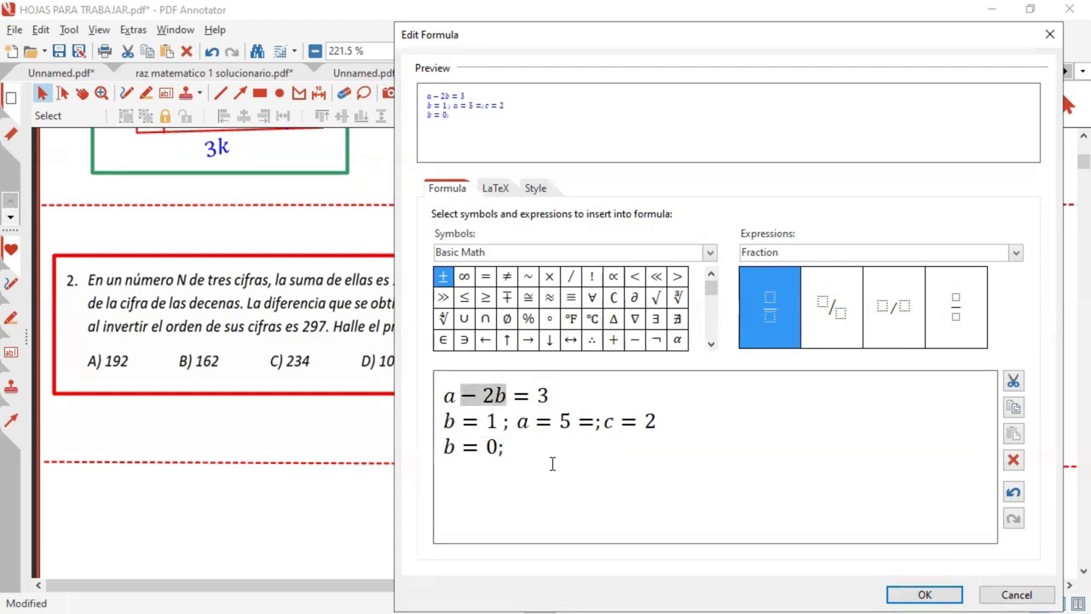
pyautogui.click(529, 447)
pyautogui.write('a ')
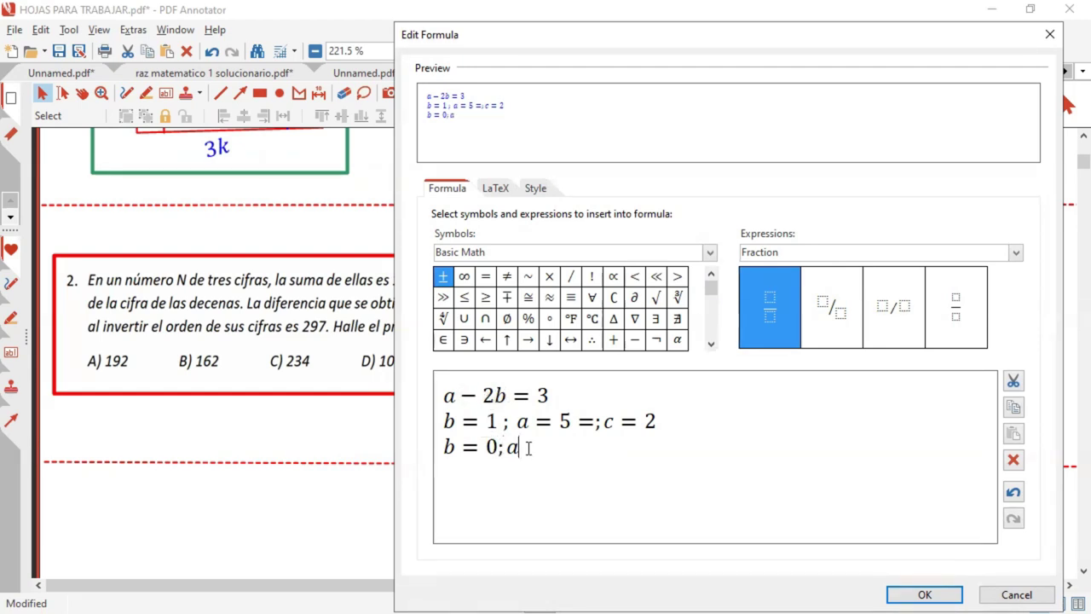
pyautogui.write('= 3;')
pyautogui.moveTo(604, 420); pyautogui.dragTo(656, 421)
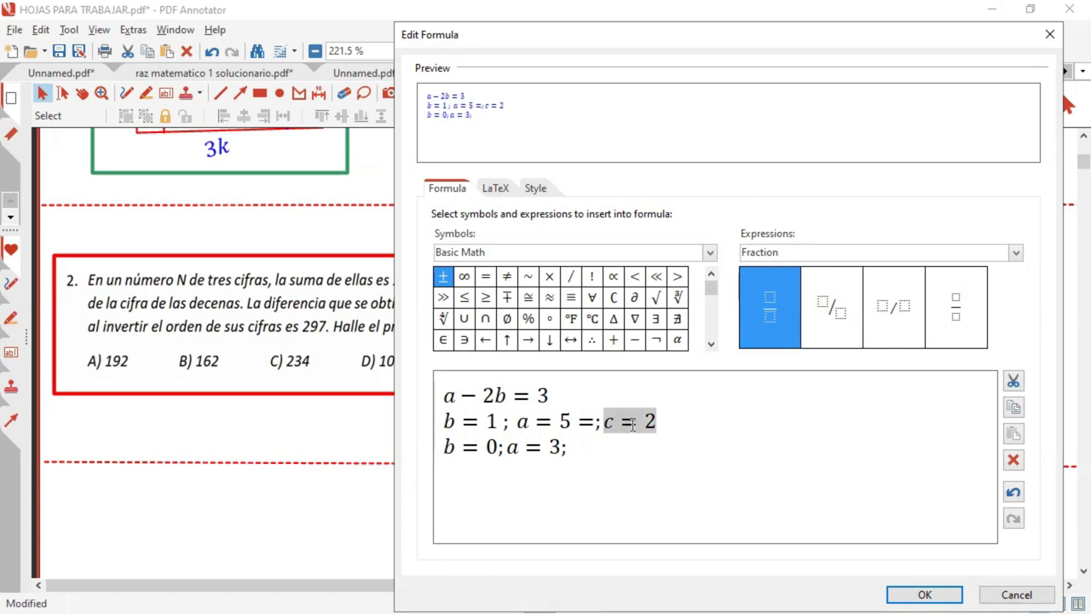
pyautogui.click(493, 446)
pyautogui.click(606, 440)
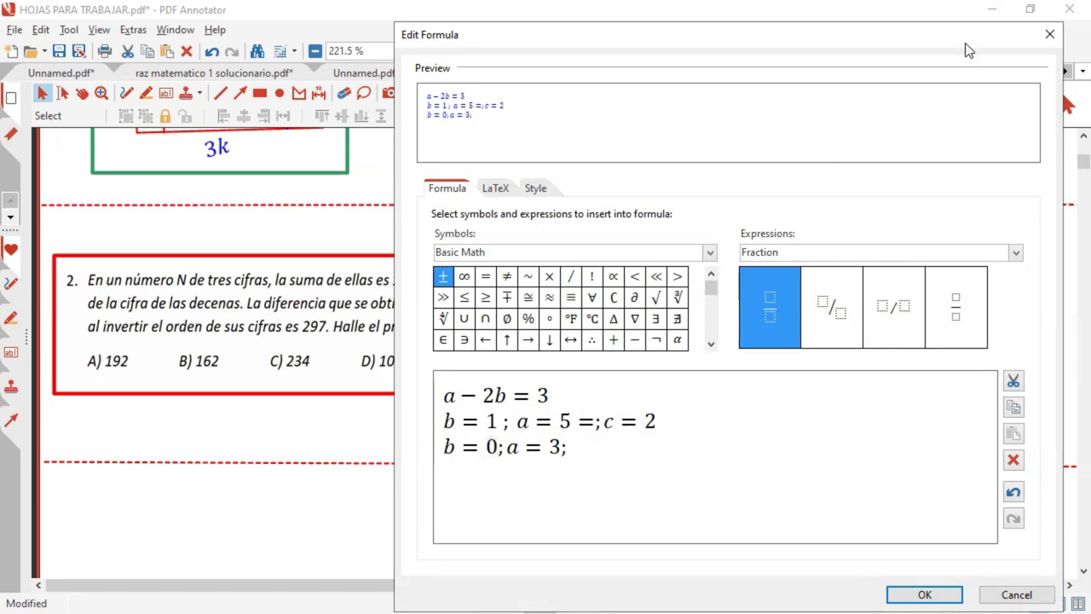
# Step: Check the page's equations behind the formula editor and erase the b = 0; a = 3; line
pyautogui.moveTo(966, 49); pyautogui.dragTo(960, 307)
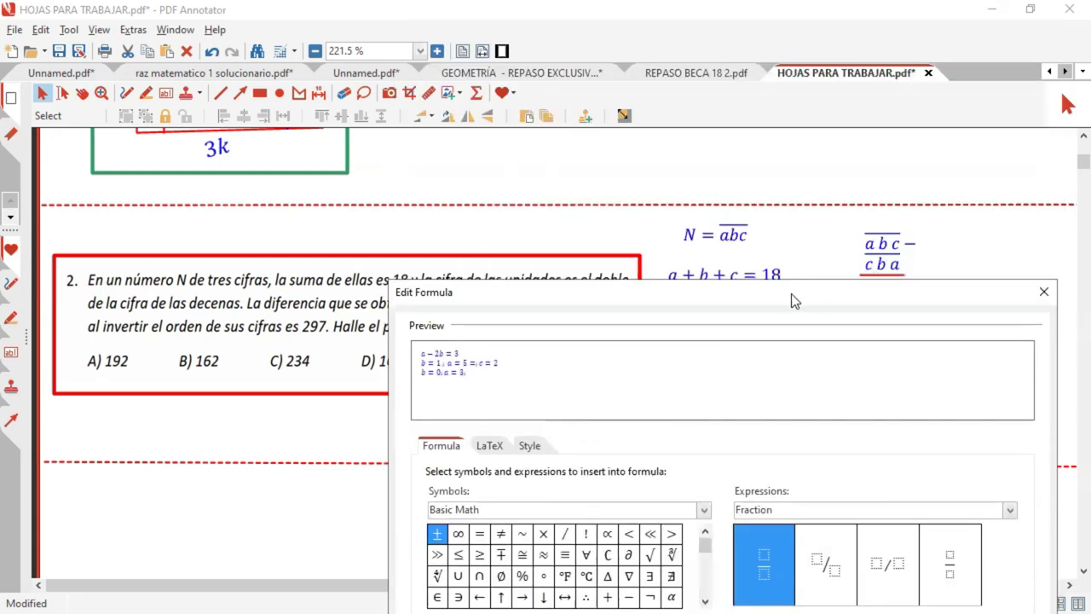
pyautogui.moveTo(791, 300); pyautogui.dragTo(759, 21)
pyautogui.press('BackSpace')
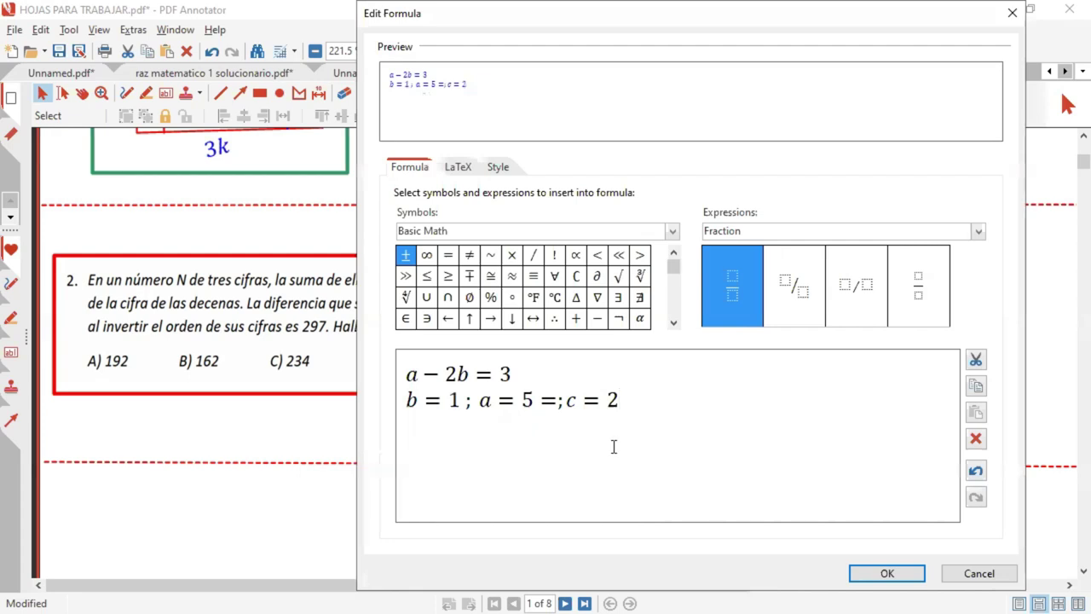
# Step: Start a third line in the formula reading b = 2, below the b = 1 line
pyautogui.write('b')
pyautogui.press('BackSpace')
pyautogui.press('End')
pyautogui.write('= 2')
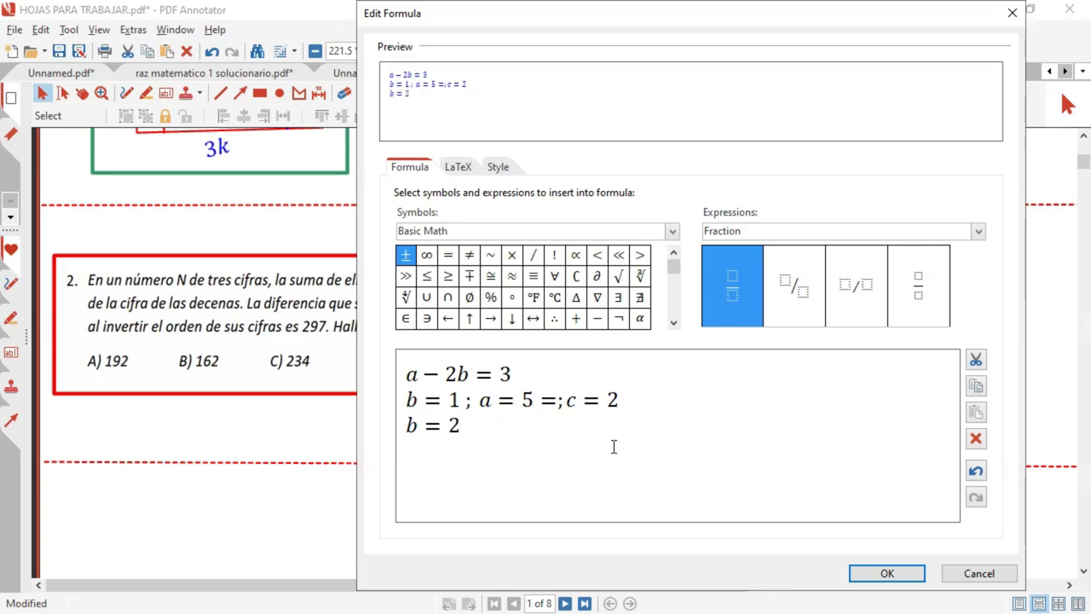
# Step: Extend the b = 2 line with a = 7 and the letter c, separated by semicolons
pyautogui.write('; a =')
pyautogui.press('Left')
pyautogui.press('Left')
pyautogui.press('Right')
pyautogui.press('Right')
pyautogui.press('Right')
pyautogui.moveTo(468, 374); pyautogui.dragTo(428, 375)
pyautogui.click(525, 423)
pyautogui.write('7 ; c')
# Step: Remove the stray equals sign after a = 5 in the b = 1 line and complete the b = 2 line with c = 4
pyautogui.press('Left')
pyautogui.press('Left')
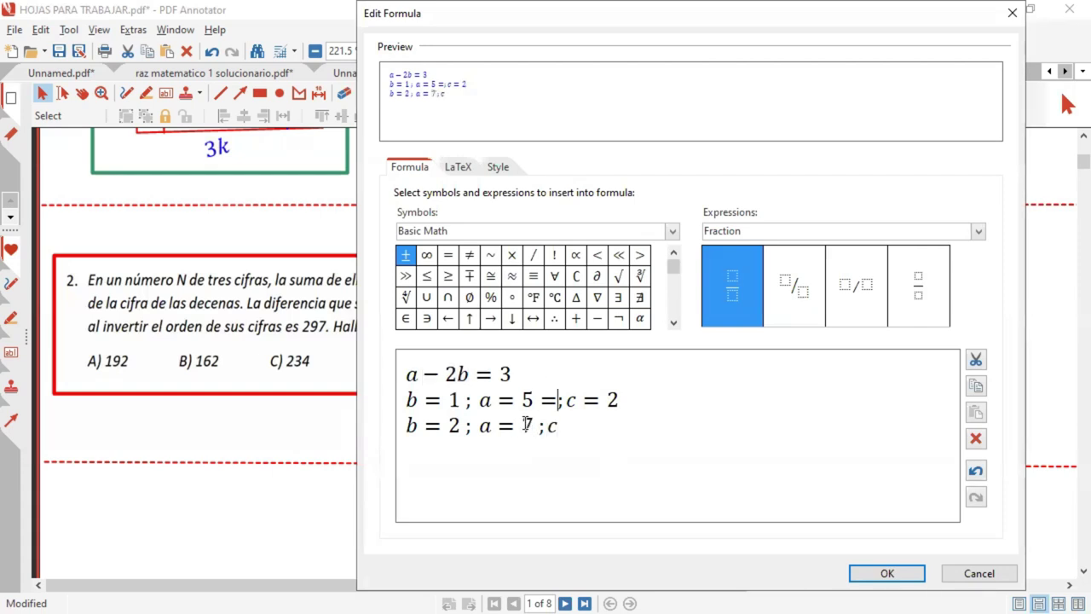
pyautogui.press('BackSpace')
pyautogui.press('Down')
pyautogui.press('Right')
pyautogui.press('Right')
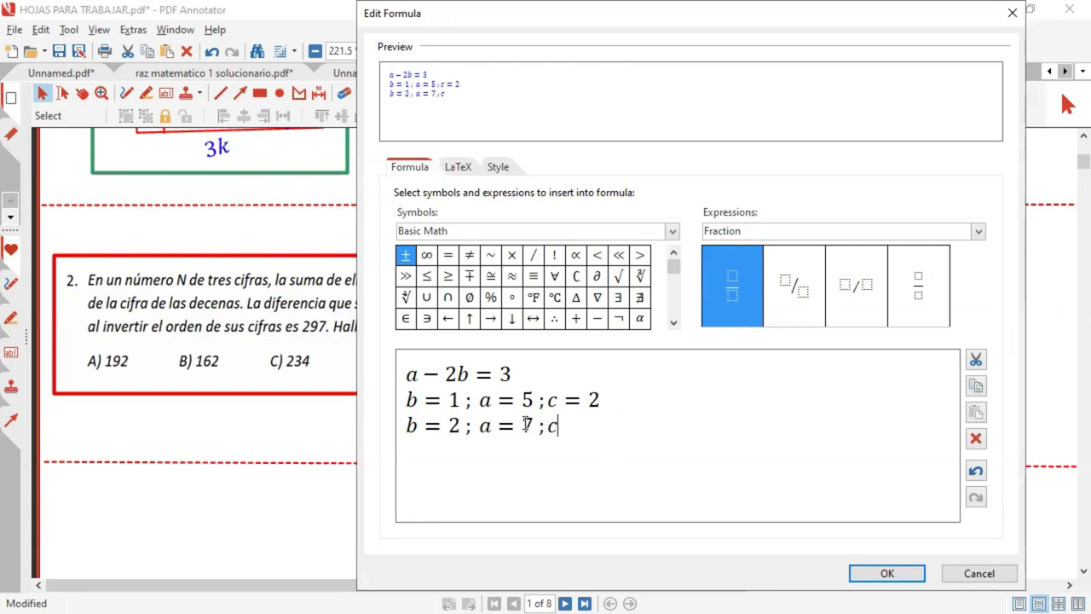
pyautogui.write('= 4')
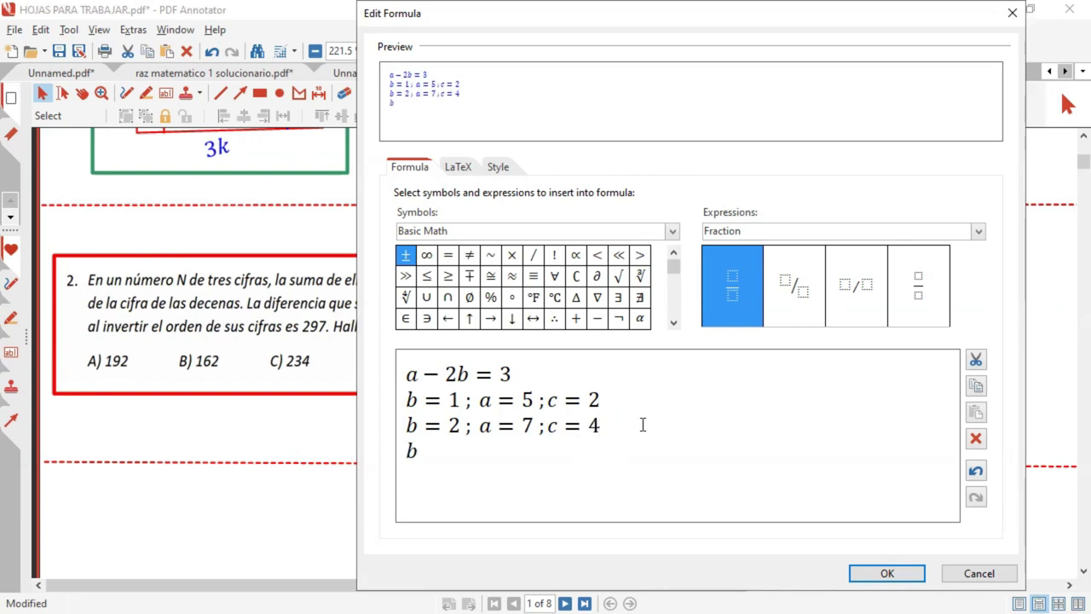
# Step: Add a fourth line reading b = 3; a = 9; c = 6 and apply the formula to the page
pyautogui.write('a = 9 ;')
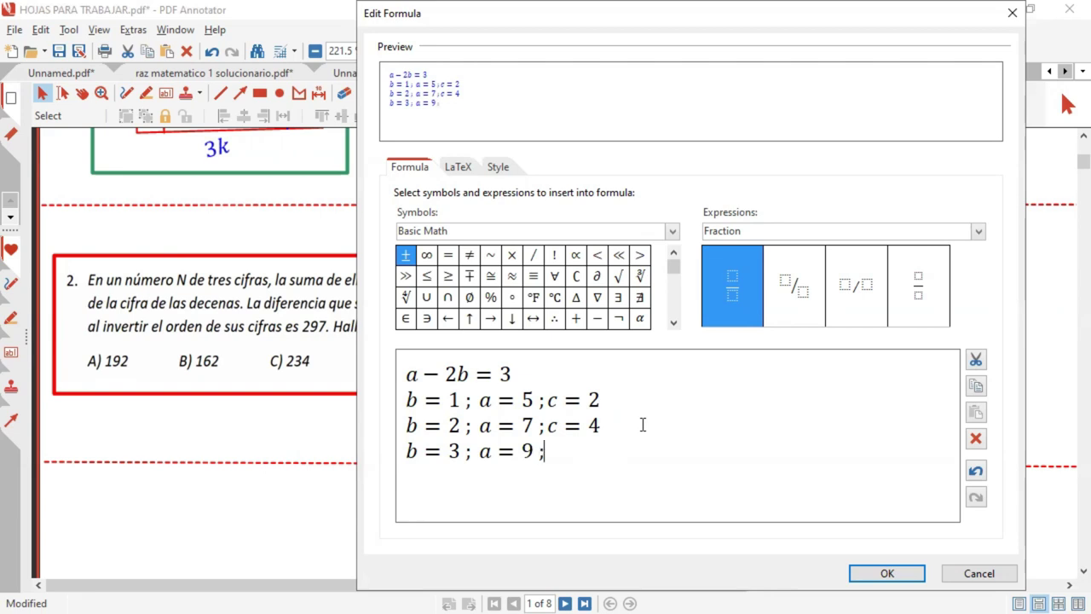
pyautogui.moveTo(531, 451)
pyautogui.mouseDown()
pyautogui.moveTo(483, 454)
pyautogui.moveTo(520, 458)
pyautogui.mouseUp()
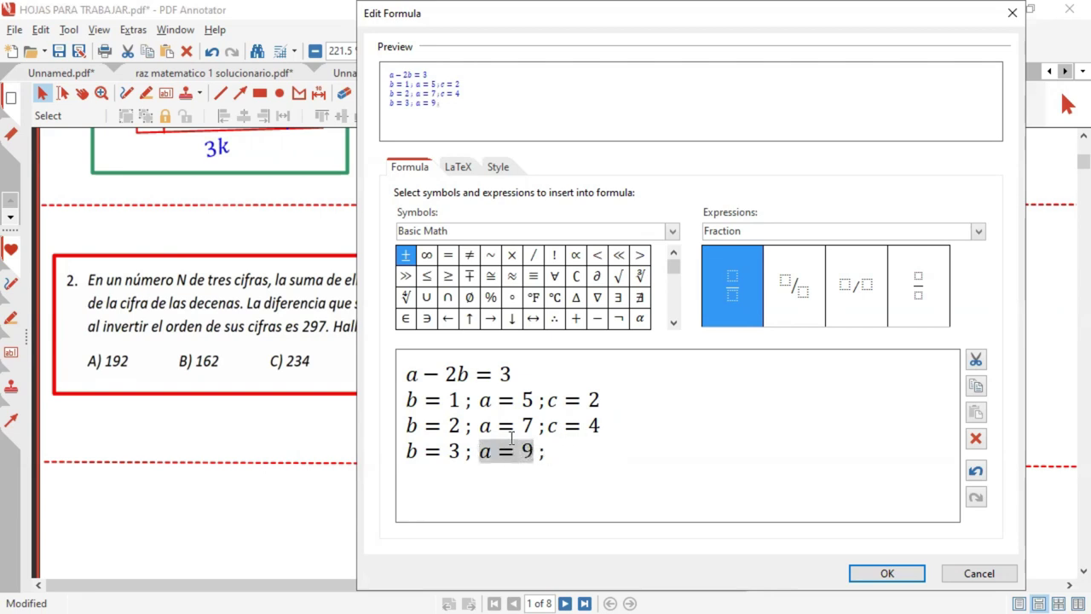
pyautogui.moveTo(424, 369); pyautogui.dragTo(409, 372)
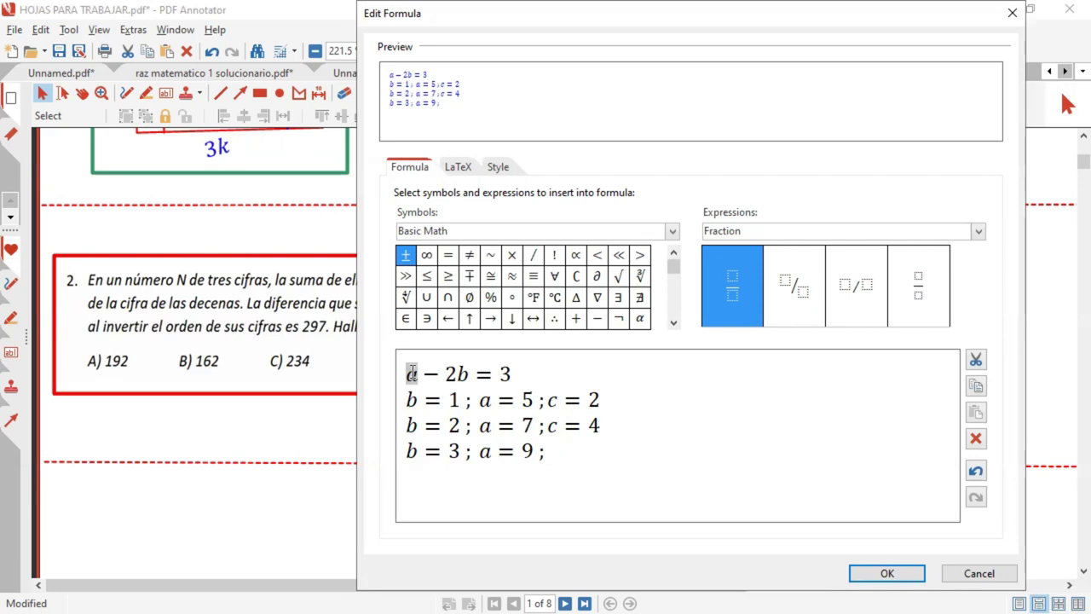
pyautogui.moveTo(536, 452); pyautogui.dragTo(483, 452)
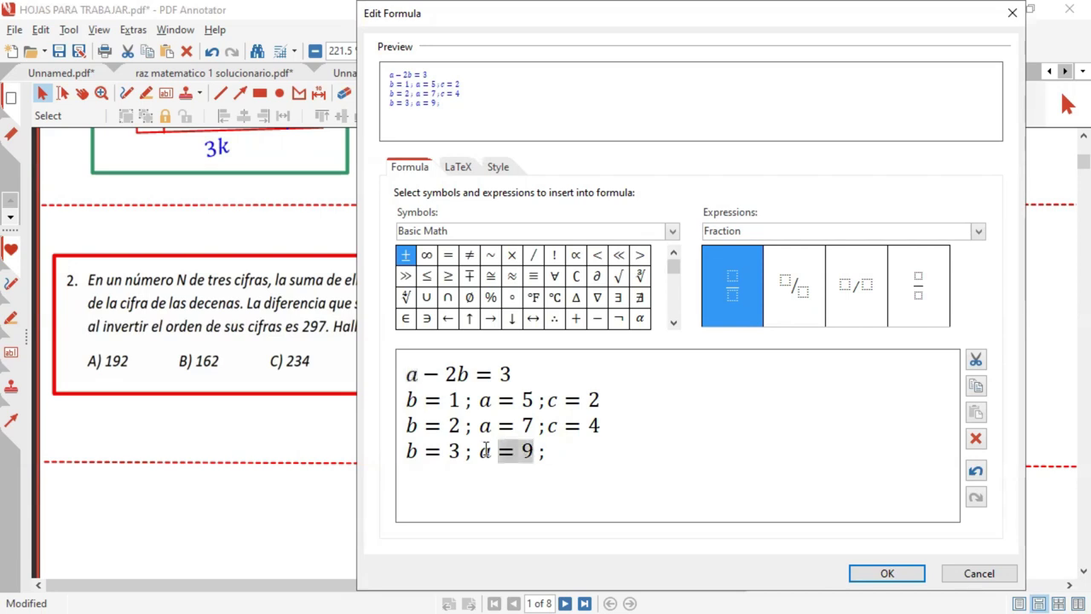
pyautogui.click(568, 449)
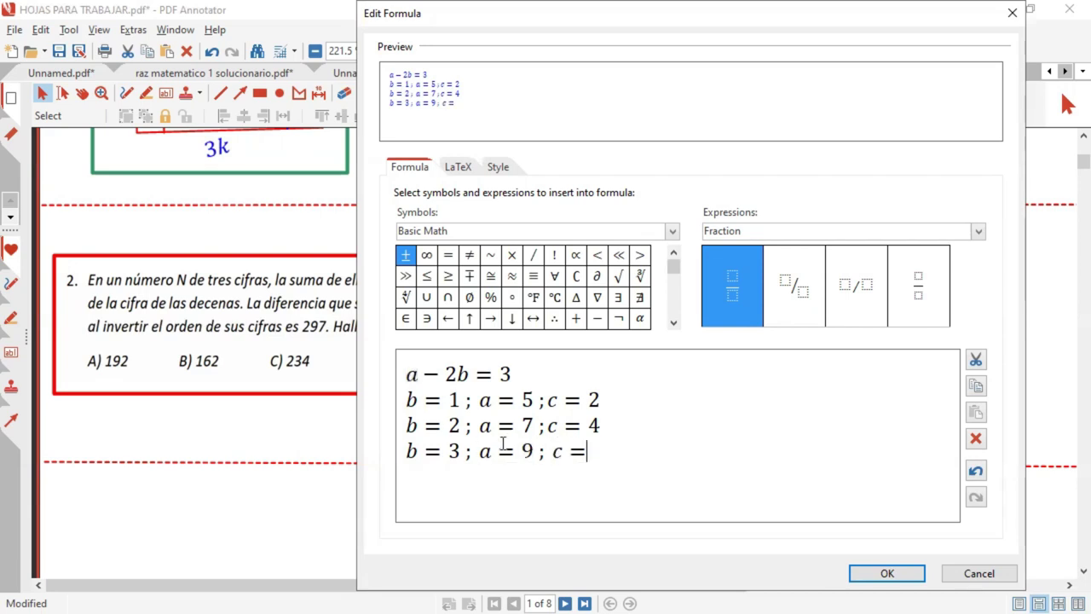
pyautogui.doubleClick(453, 450)
pyautogui.click(590, 451)
pyautogui.write('6')
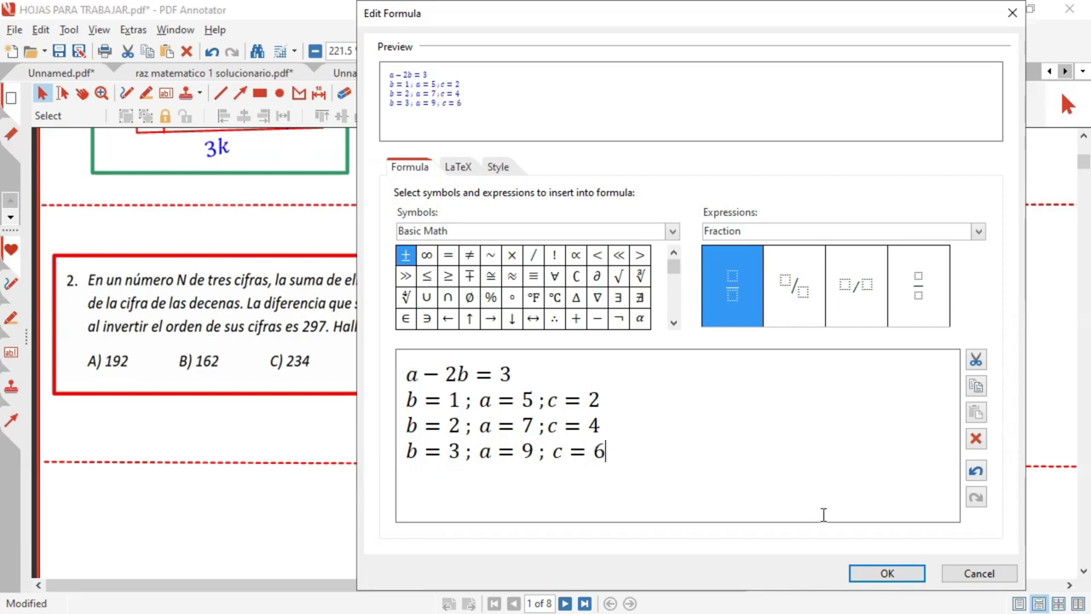
pyautogui.click(887, 573)
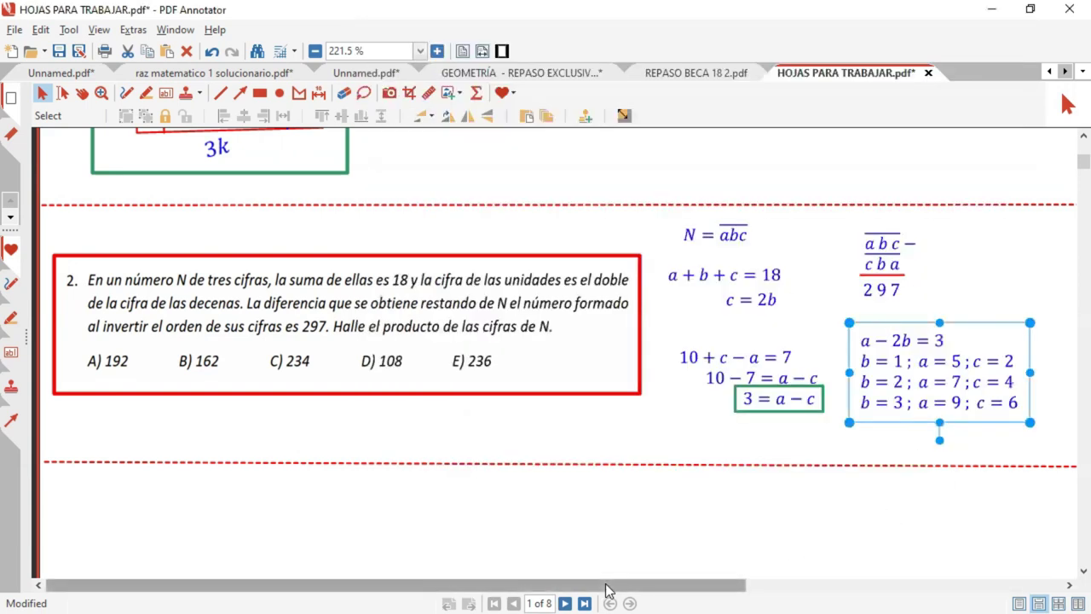
# Step: Nudge the trial-values formula slightly and draw a green rectangle around the equation a + b + c = 18
pyautogui.moveTo(605, 583); pyautogui.dragTo(762, 584)
pyautogui.moveTo(678, 379); pyautogui.dragTo(697, 376)
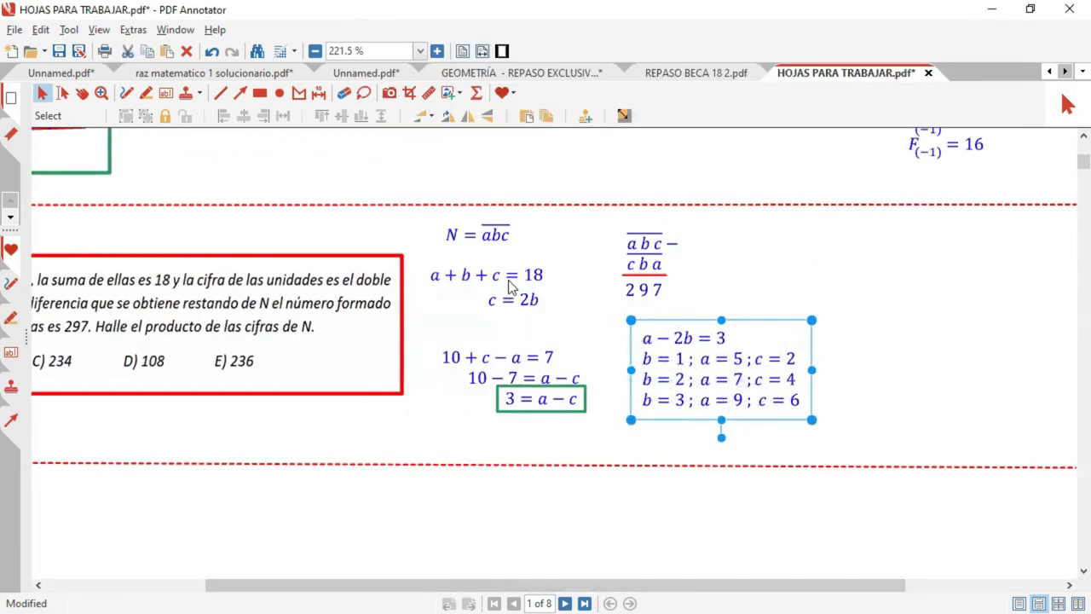
pyautogui.click(260, 93)
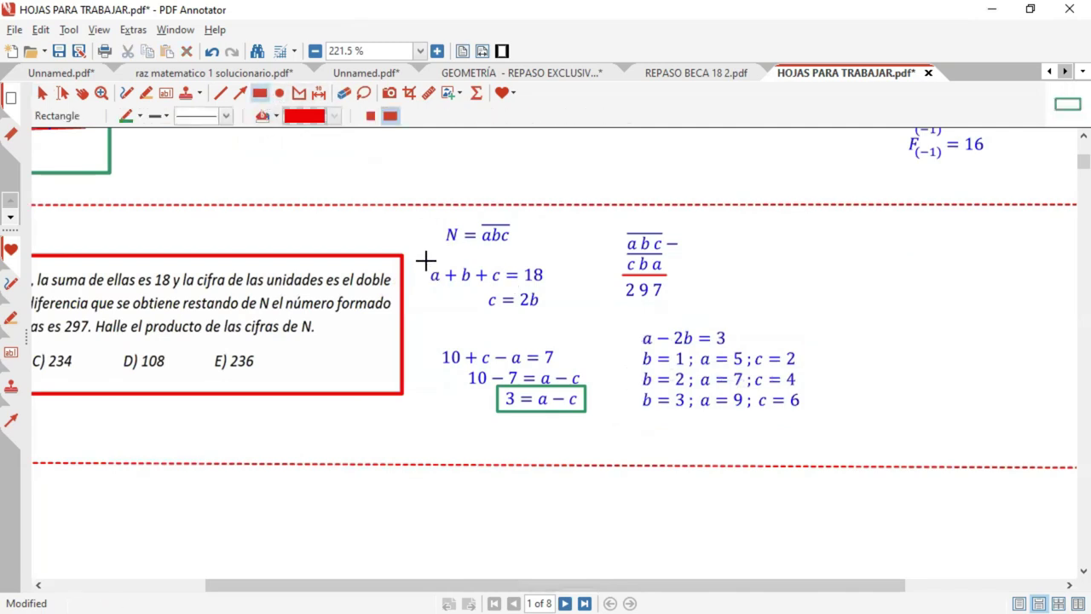
pyautogui.moveTo(425, 260); pyautogui.dragTo(554, 287)
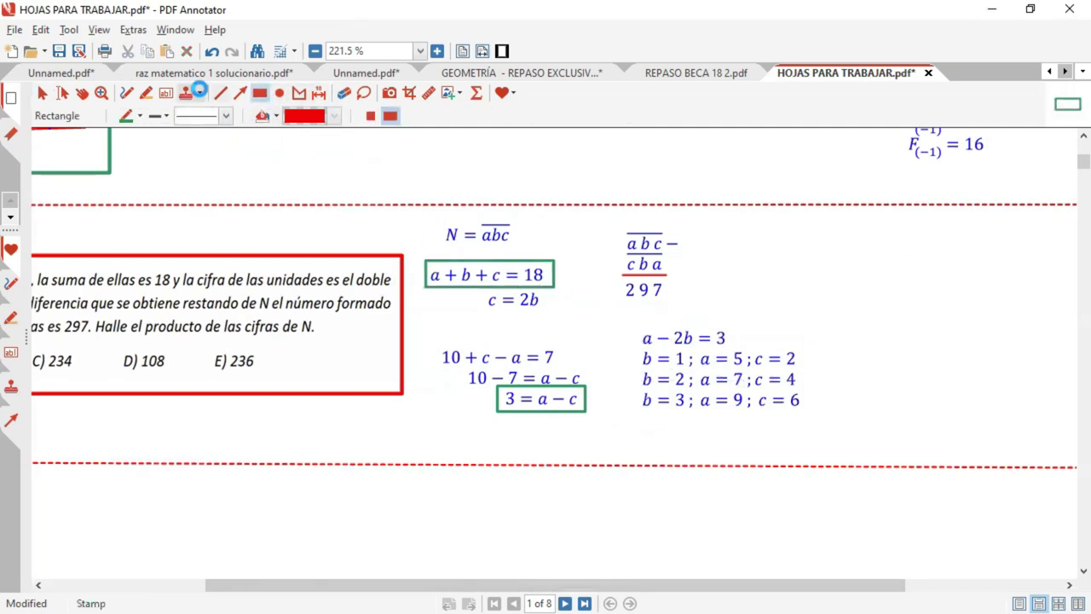
# Step: Place a small red cross stamp beside the b = 1 line and a copy of it beside the b = 2 line
pyautogui.click(198, 89)
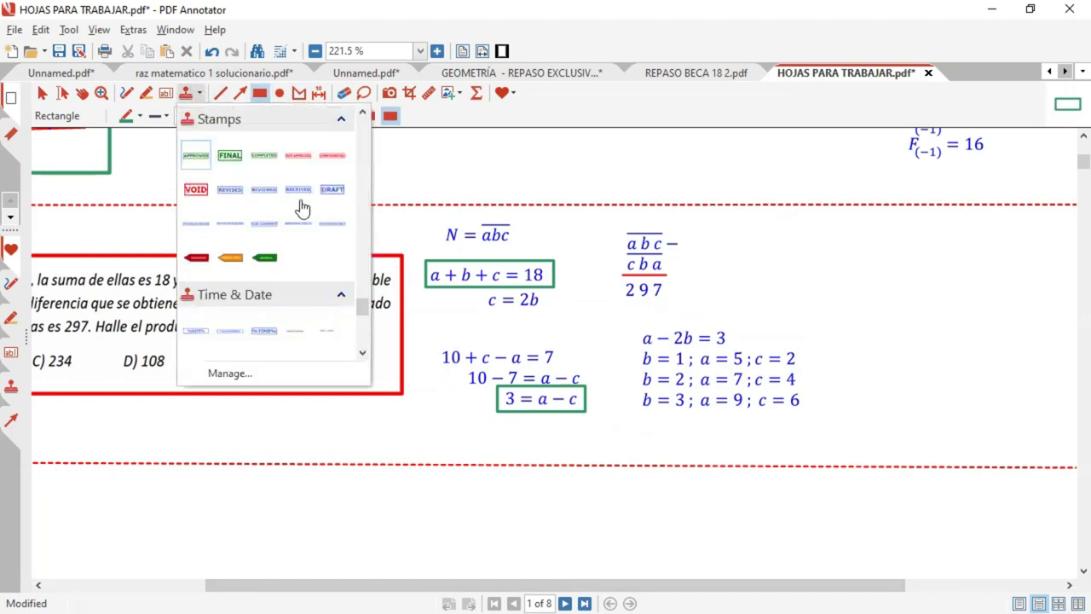
pyautogui.scroll(3, 323, 230)
pyautogui.moveTo(362, 298); pyautogui.dragTo(362, 119)
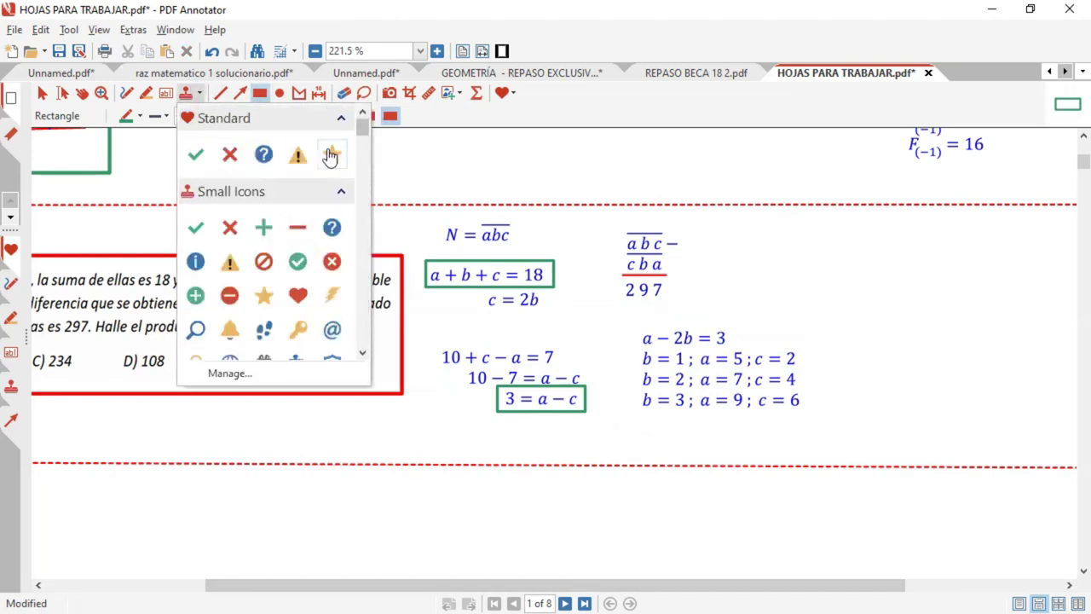
pyautogui.click(231, 156)
pyautogui.click(621, 504)
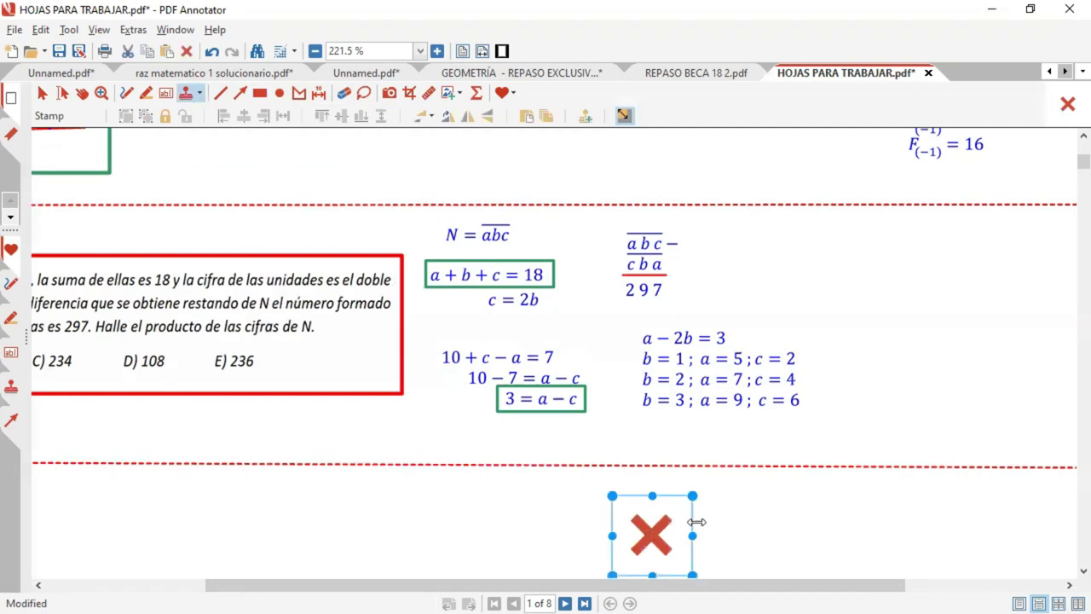
pyautogui.moveTo(694, 496); pyautogui.dragTo(816, 357)
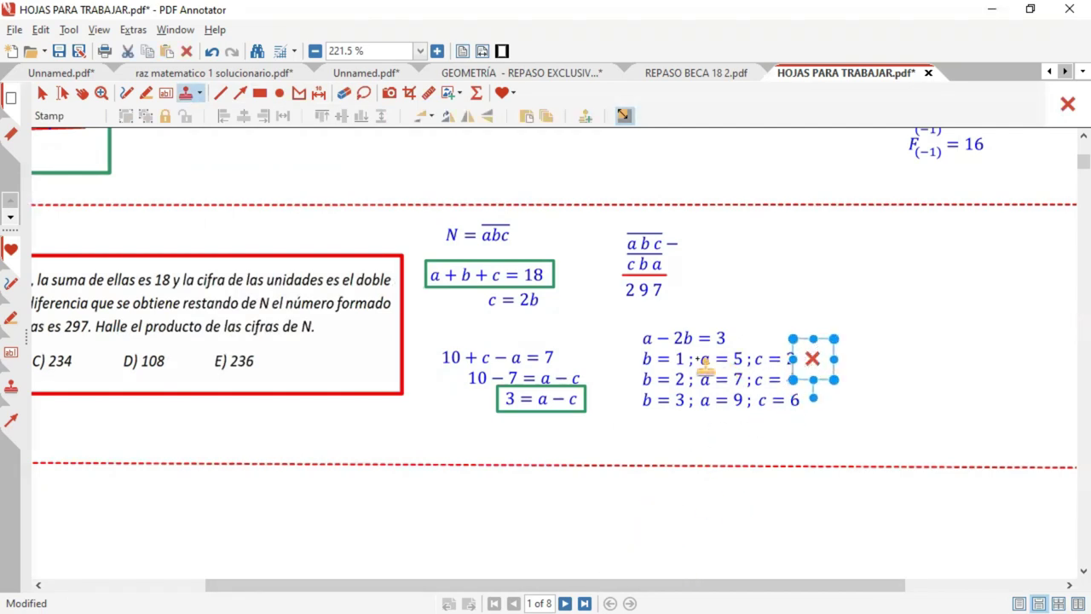
pyautogui.hotkey('ctrl', 'v')
pyautogui.moveTo(850, 397); pyautogui.dragTo(810, 378)
# Step: Place a green check mark stamp beside the b = 3; a = 9; c = 6 line
pyautogui.click(199, 93)
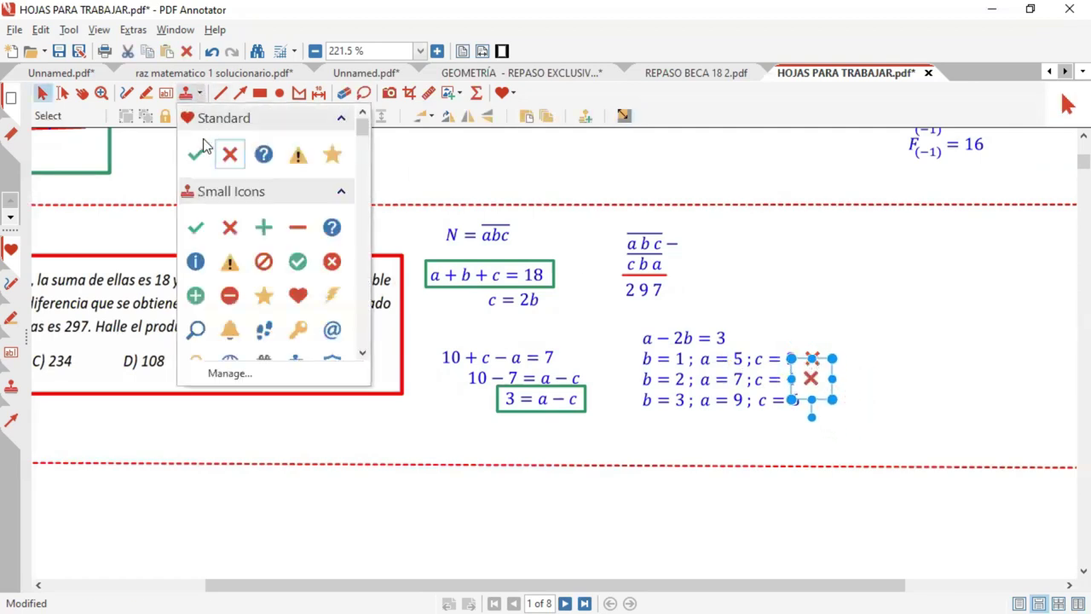
pyautogui.click(202, 151)
pyautogui.click(454, 479)
pyautogui.moveTo(491, 474); pyautogui.dragTo(814, 390)
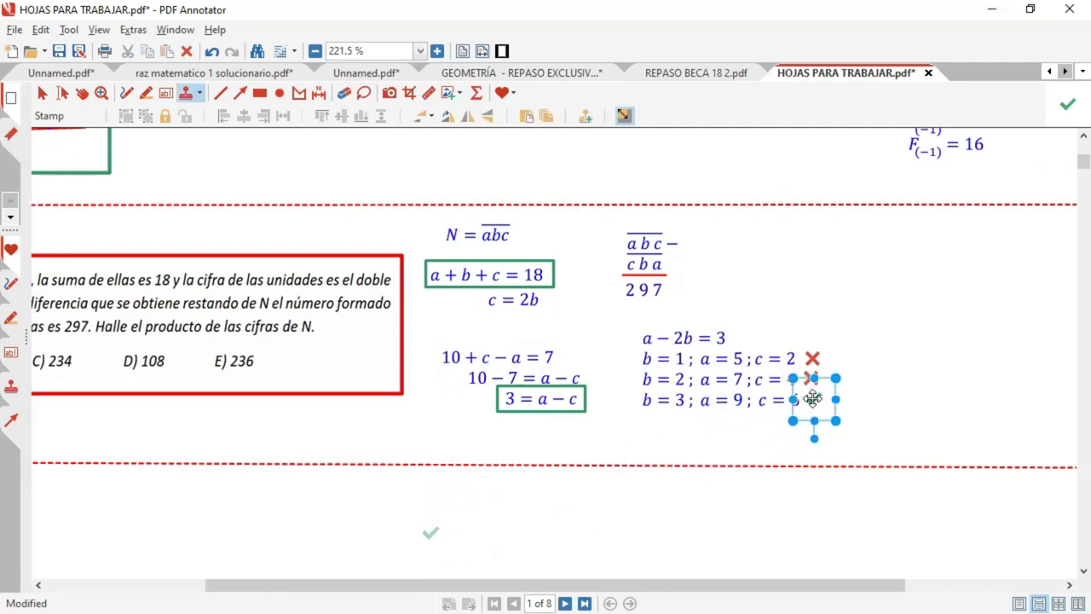